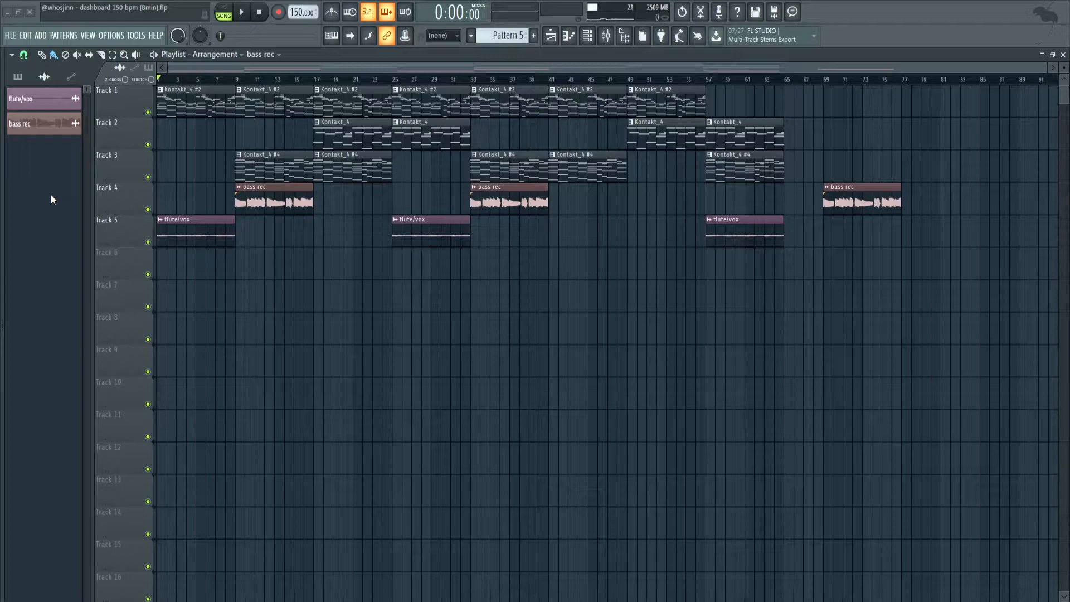
- Play back the full arrangement in the playlist
key(space)
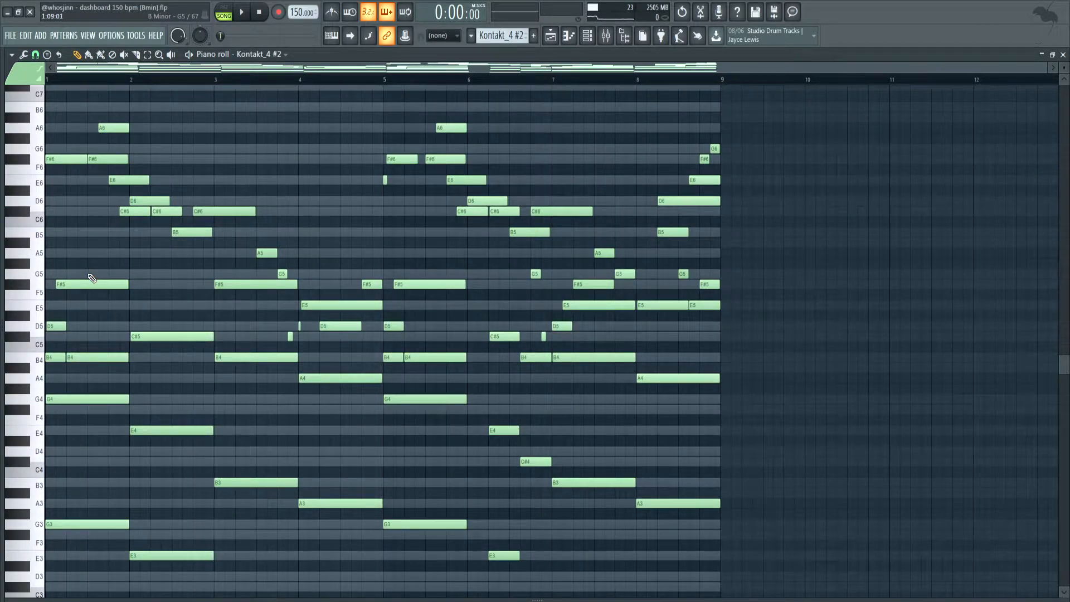
- Highlight the chord notes of bars 1 to 4 in the Kontakt_4 #2 piano roll, then the melody notes from B5 upward across all eight bars
scroll(118, 379, down, 3)
scroll(117, 379, up, 3)
drag(96, 271, 299, 579)
ctrl+shift+click(311, 305)
drag(311, 305, 313, 530)
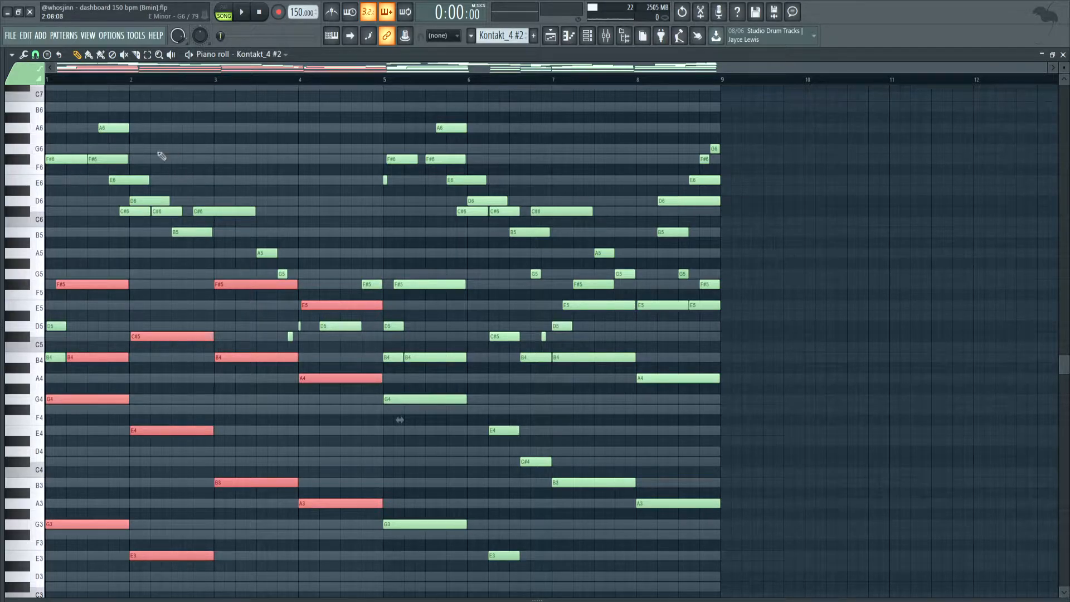
drag(87, 123, 737, 237)
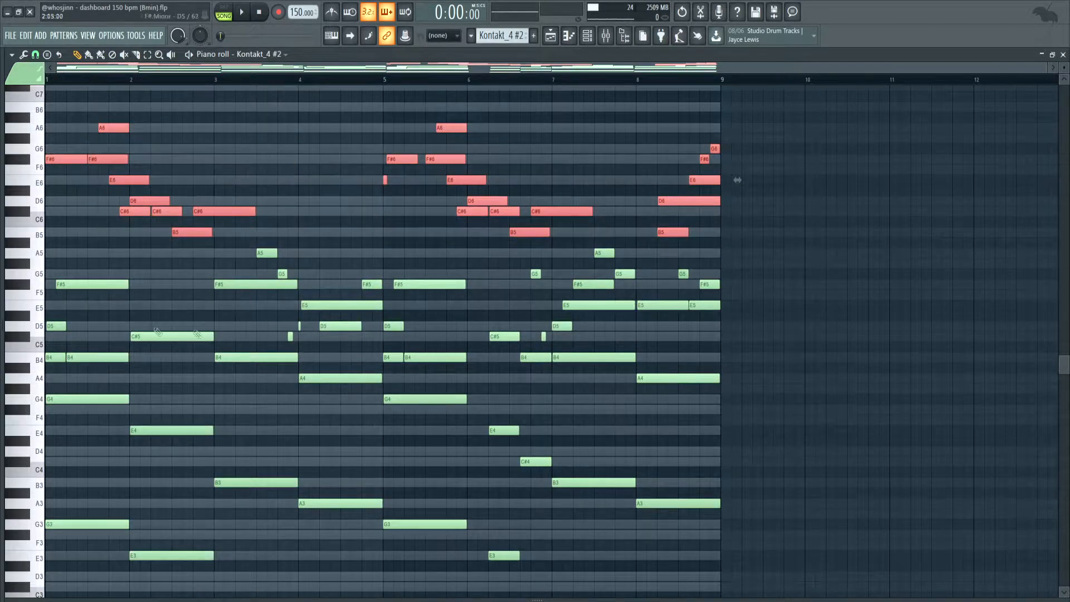
click(114, 253)
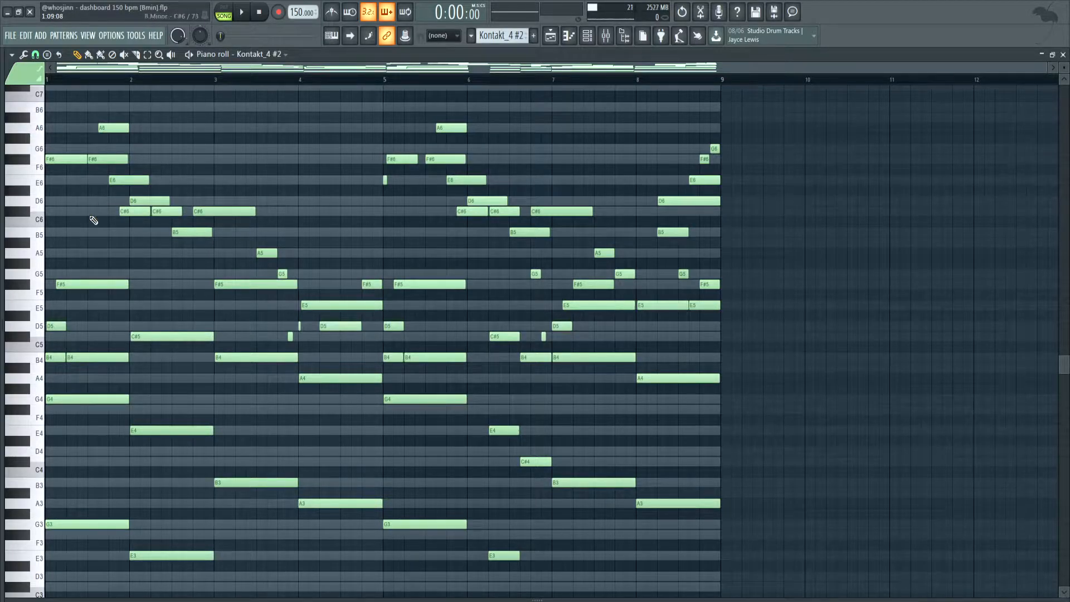
- Switch playback to pattern mode and play the eight-bar Kontakt_4 #2 pattern
key(l)
click(245, 13)
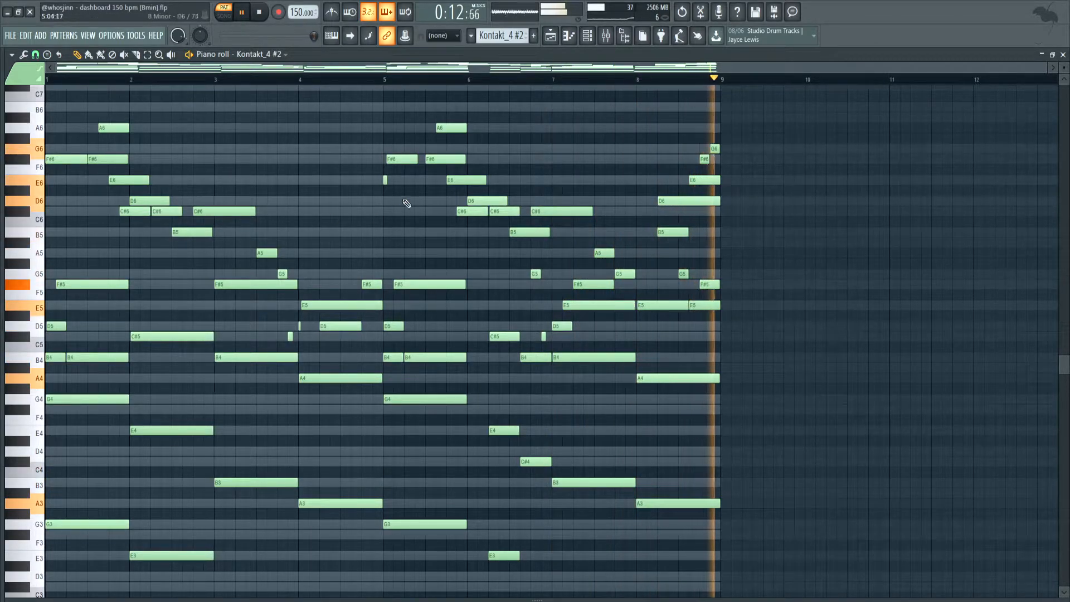
key(space)
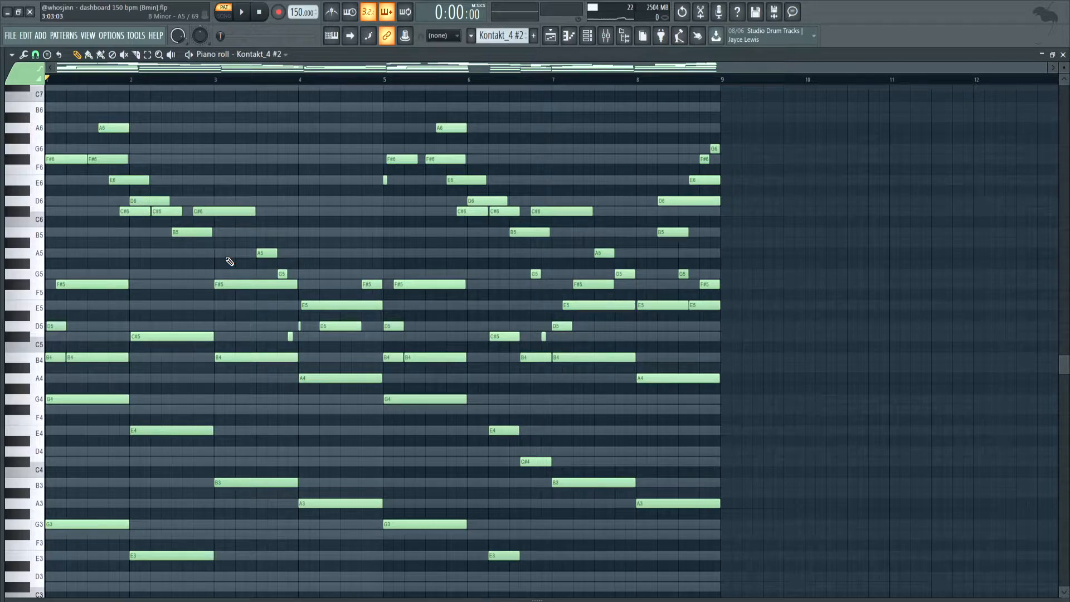
- Highlight the chord notes in bar 3 and bar 7 to compare the two voicings
drag(237, 260, 239, 555)
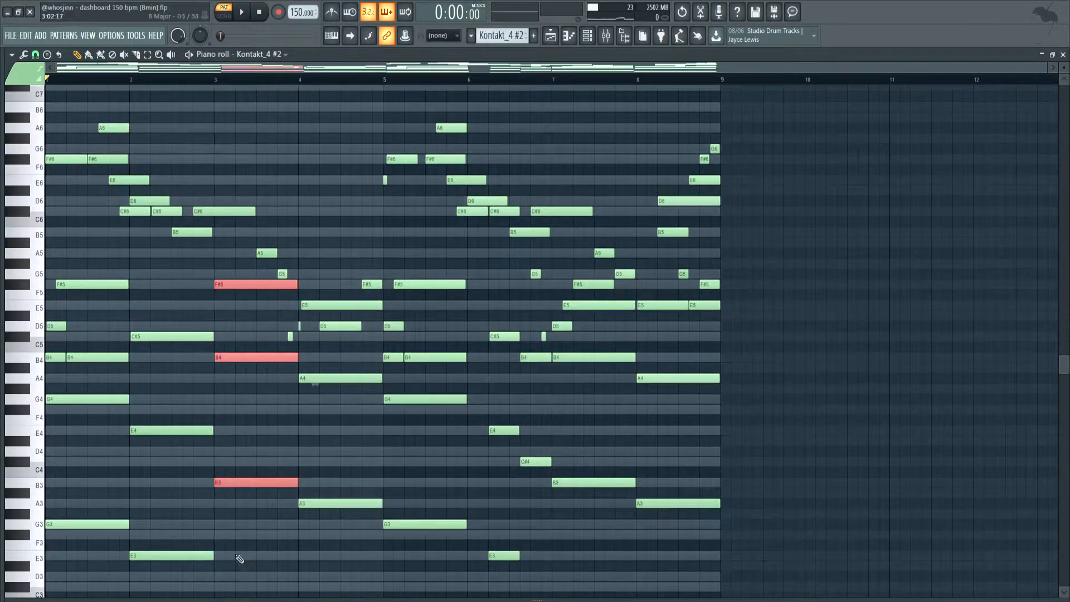
drag(561, 287, 588, 512)
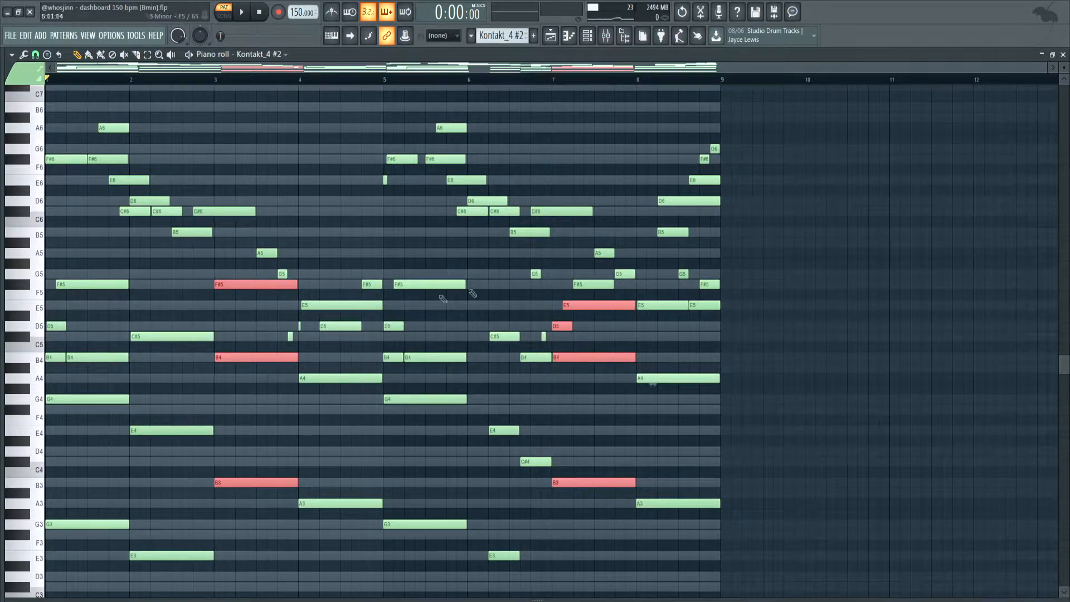
ctrl+shift+click(589, 283)
ctrl+click(230, 272)
- Shorten the C#6 notes leading into bars 3 and 7 so they end at the bar lines, and audition the result
drag(253, 211, 213, 212)
alt+right_click(232, 228)
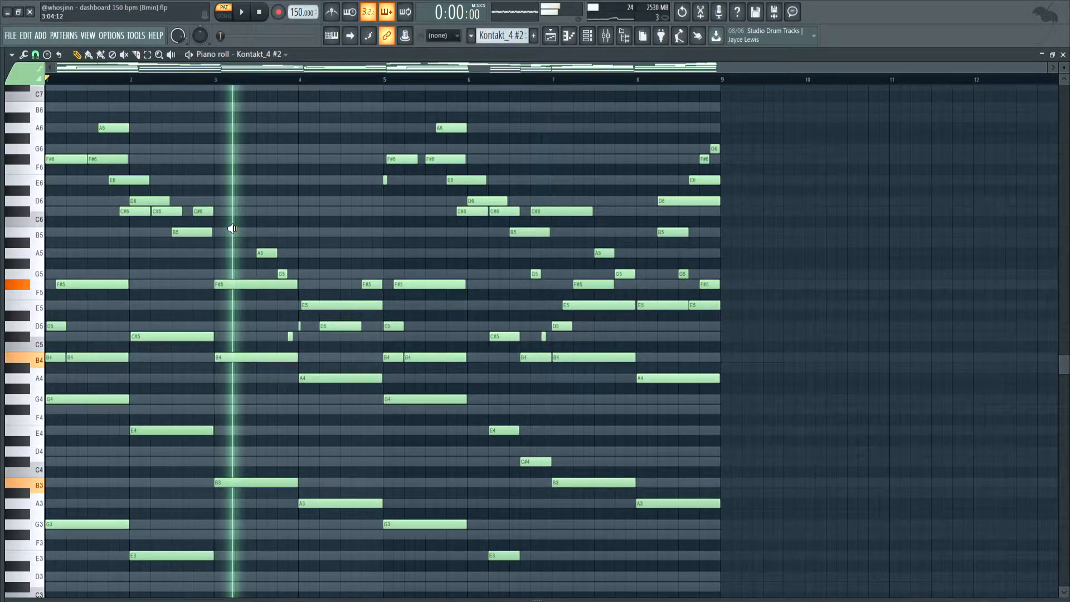
drag(591, 211, 551, 211)
click(552, 80)
key(space)
key(space)
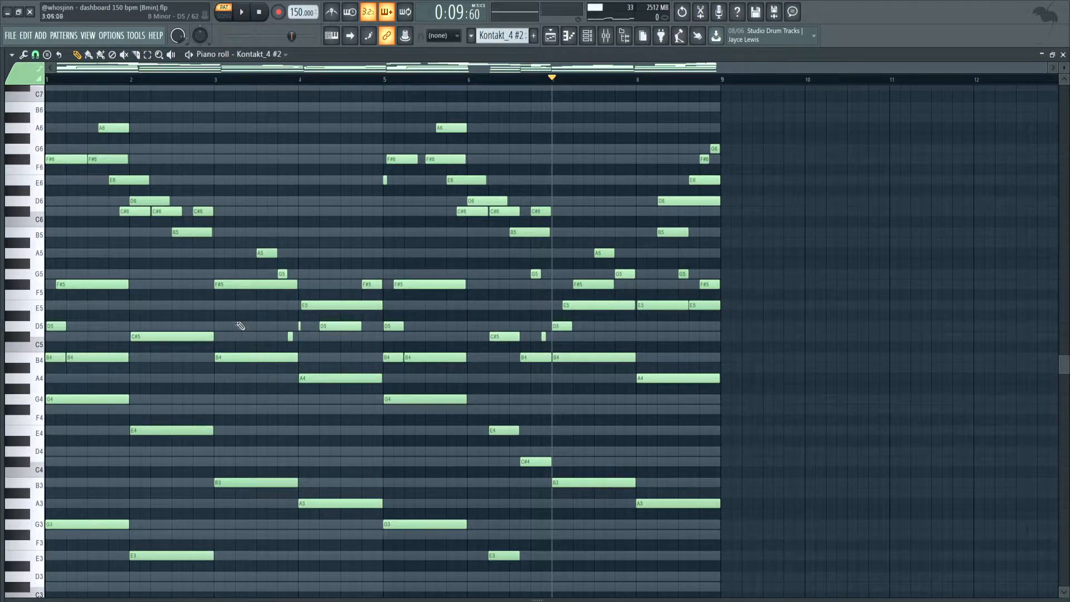
- Highlight the B3 and B4 notes of the bar 7 chord, then its D5 and E5 notes
drag(553, 328, 576, 277)
drag(570, 342, 598, 533)
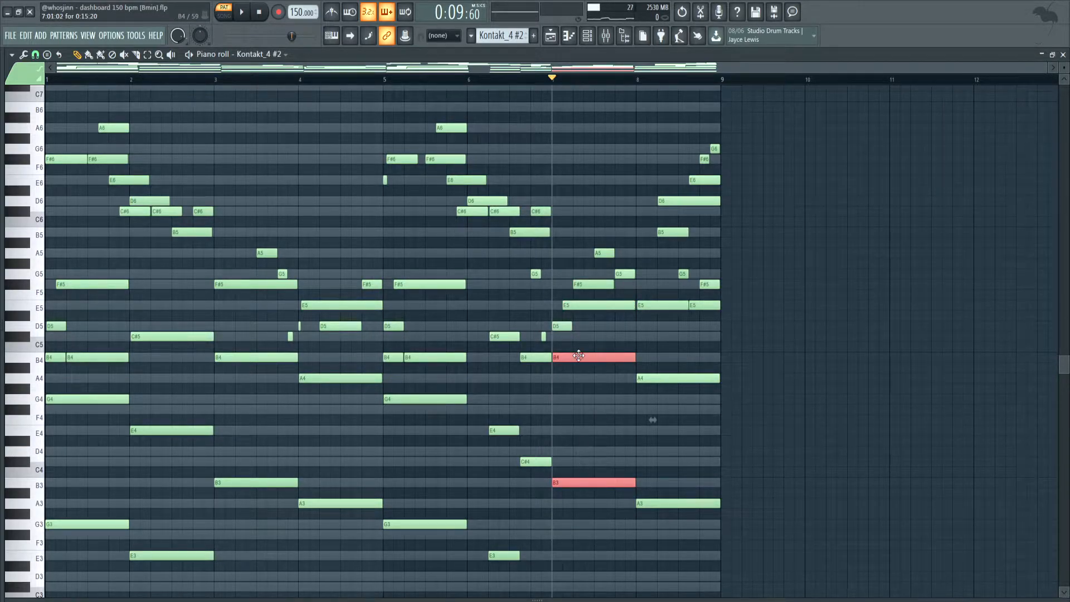
ctrl+click(565, 219)
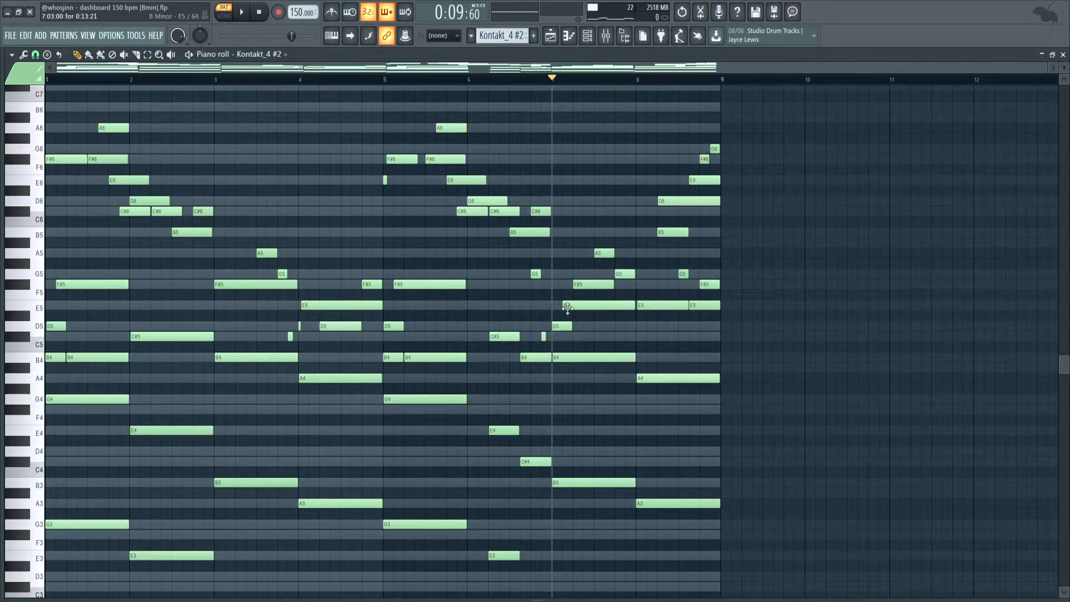
drag(572, 304, 565, 332)
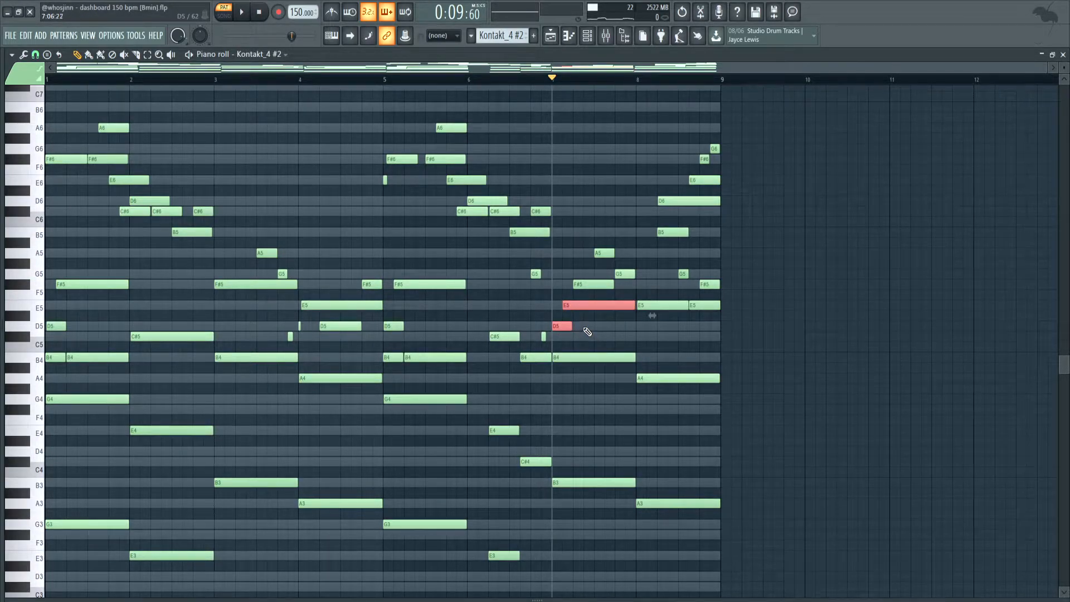
click(587, 332)
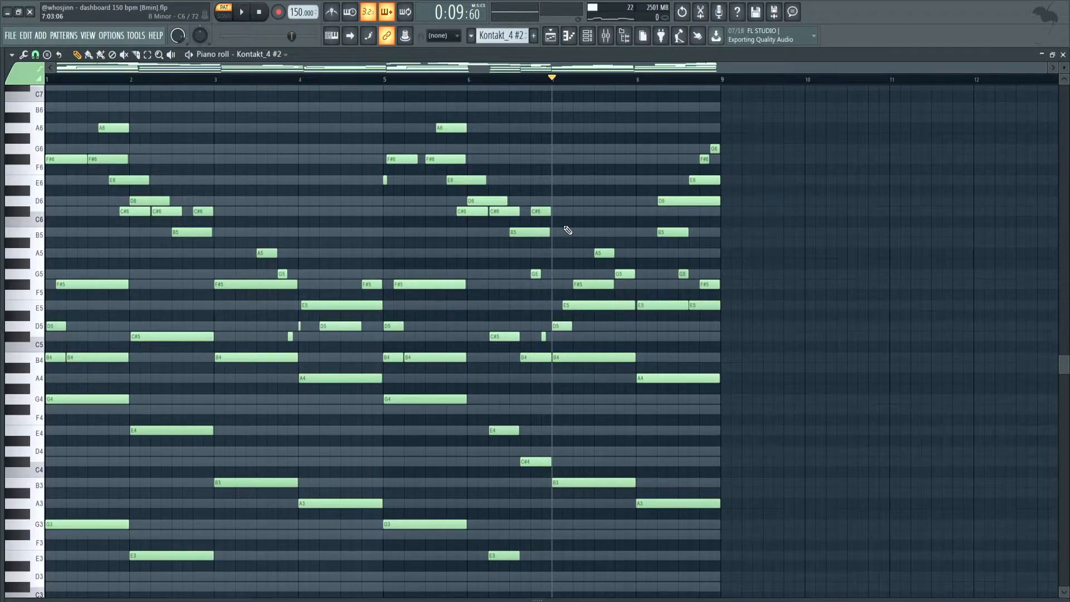
- Extend the F#5 note in bar 7 to the end of the bar and compare playback from bars 3 and 7
drag(613, 284, 634, 284)
click(227, 83)
key(space)
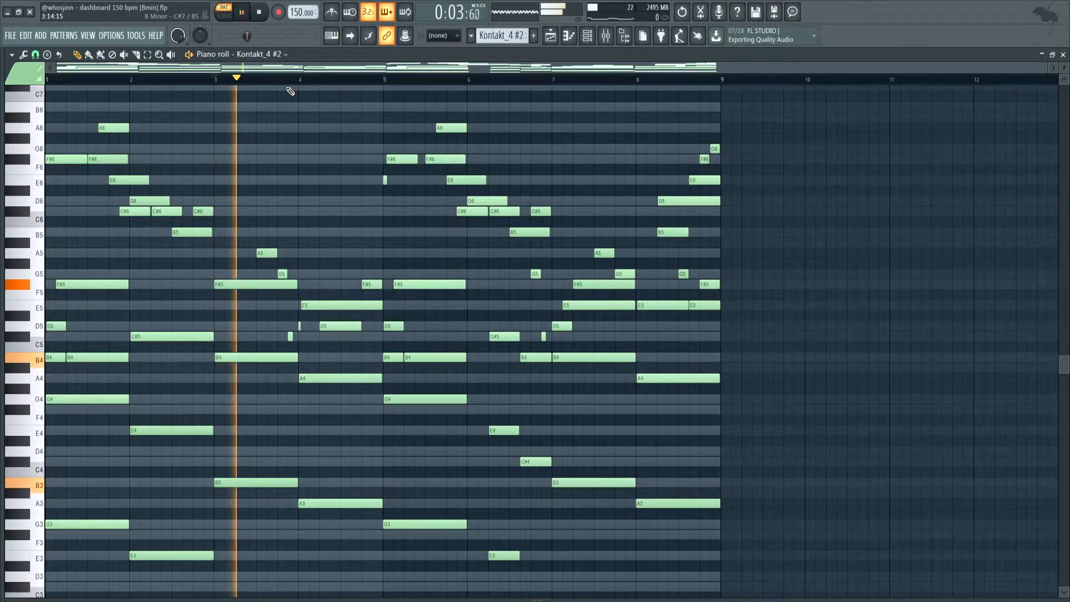
key(space)
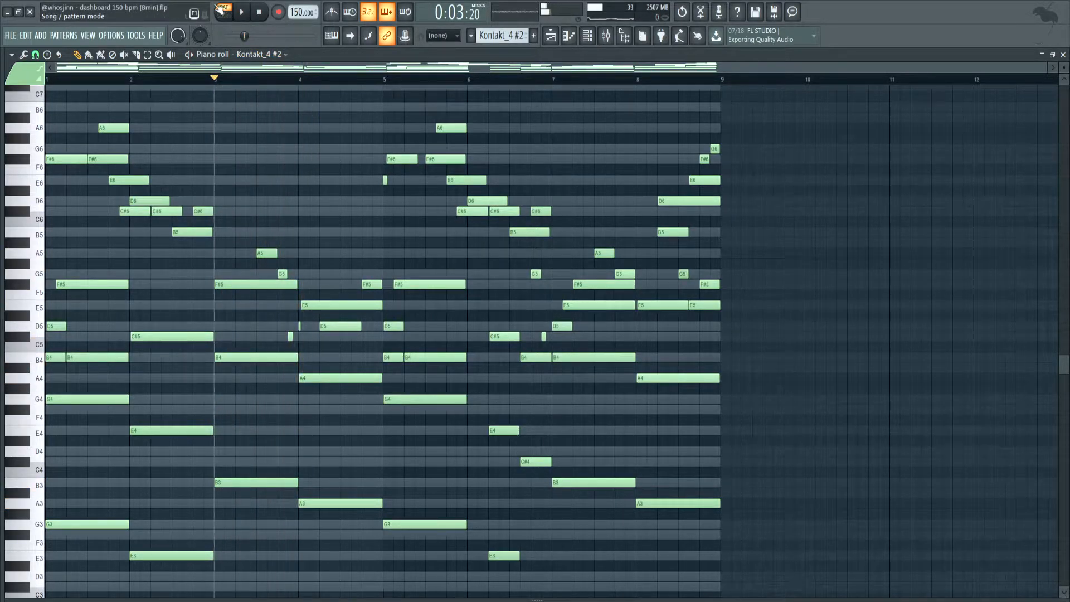
click(556, 80)
key(space)
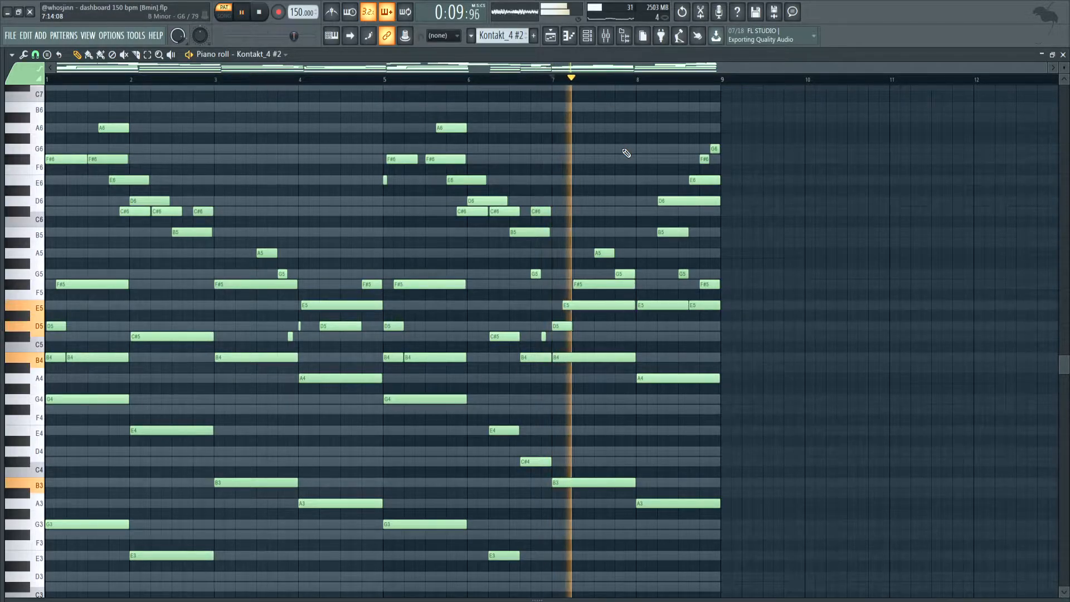
click(258, 12)
click(260, 13)
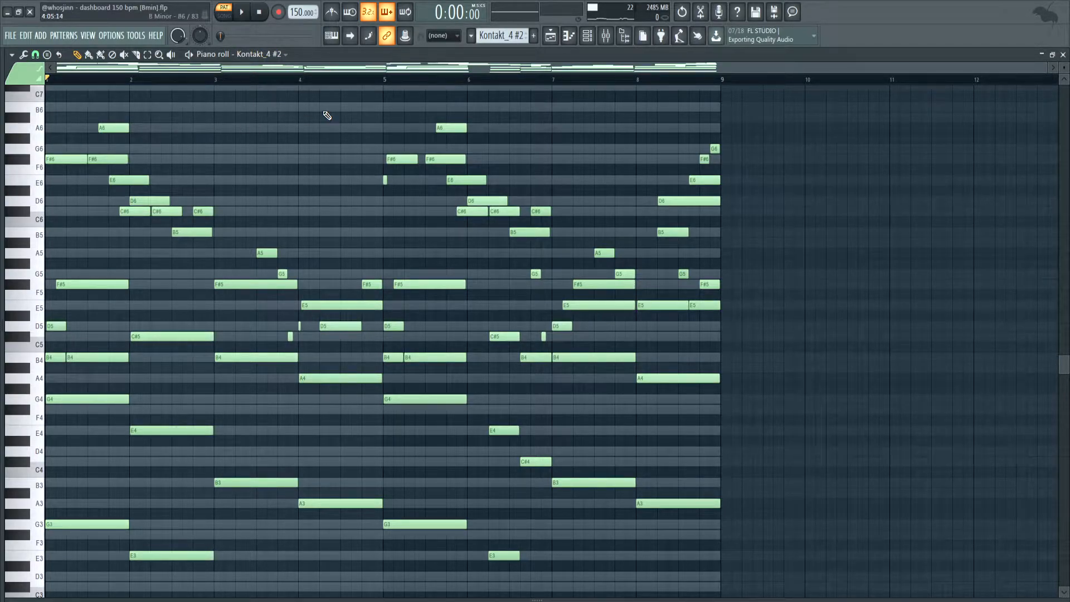
- Highlight the melody notes in bars 1 to 2 and bars 5 to 6 to compare the repeated phrase
drag(67, 113, 214, 248)
drag(382, 102, 537, 239)
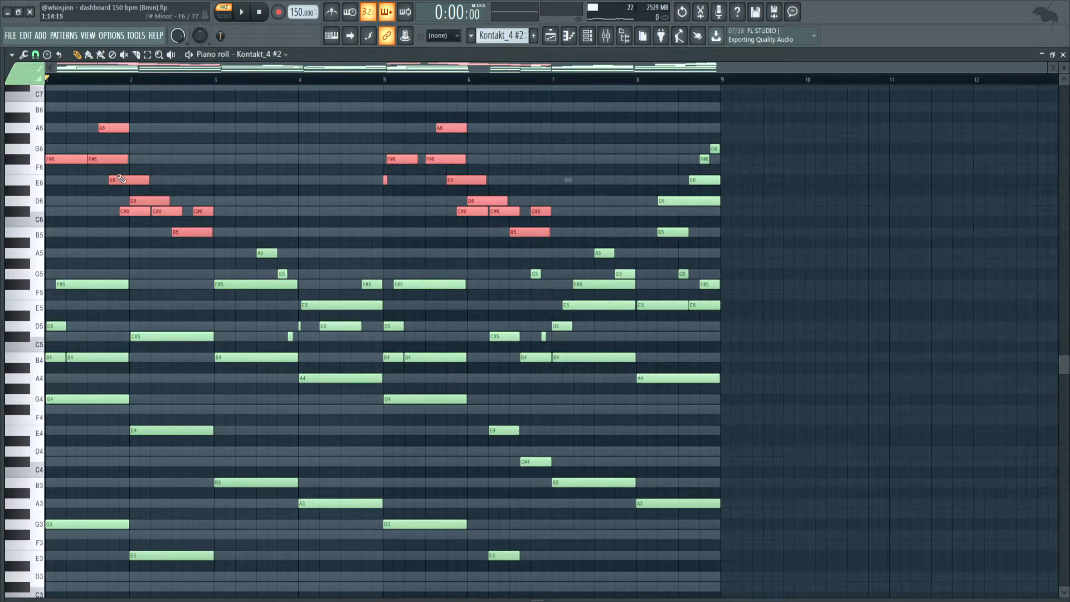
click(310, 127)
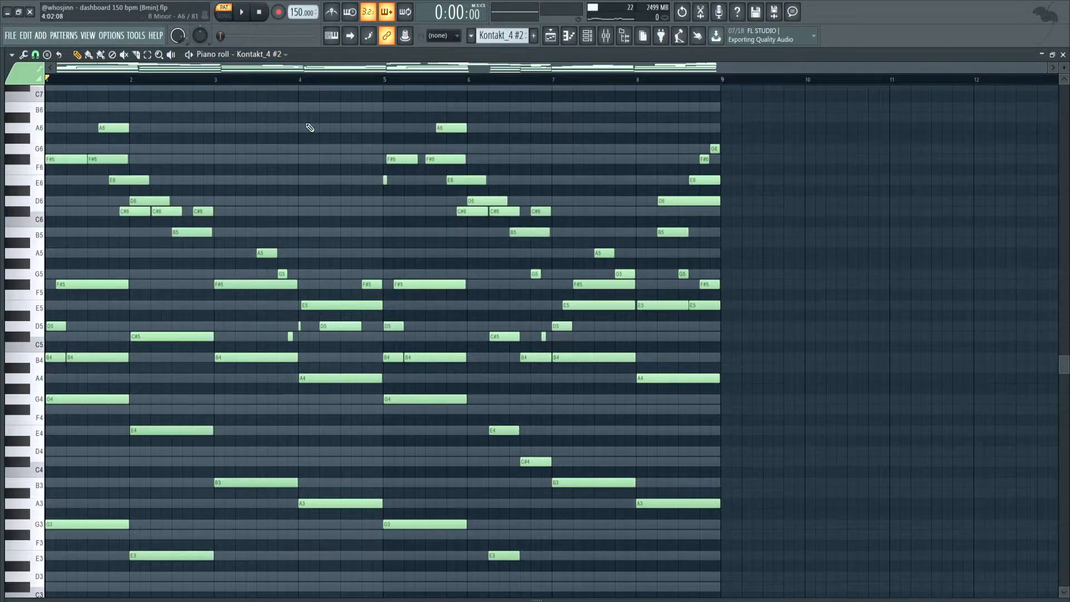
- Compare the short E6 note leading into F#6 at the start of bar 5 with the F#6 that opens bar 1
drag(375, 146, 393, 193)
scroll(390, 200, up, 6)
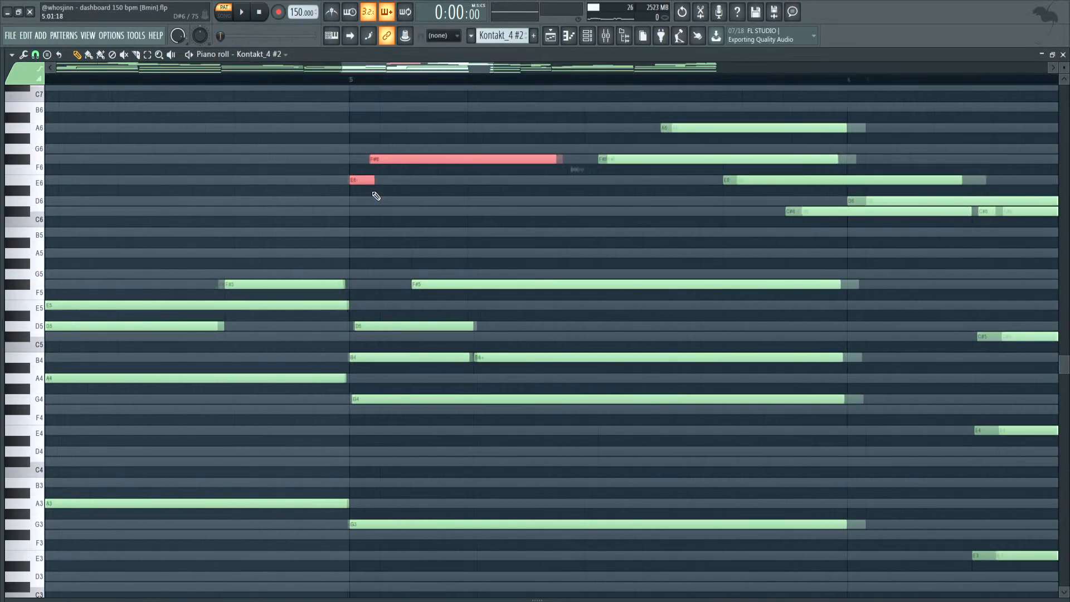
scroll(360, 234, down, 7)
drag(77, 162, 55, 147)
click(186, 150)
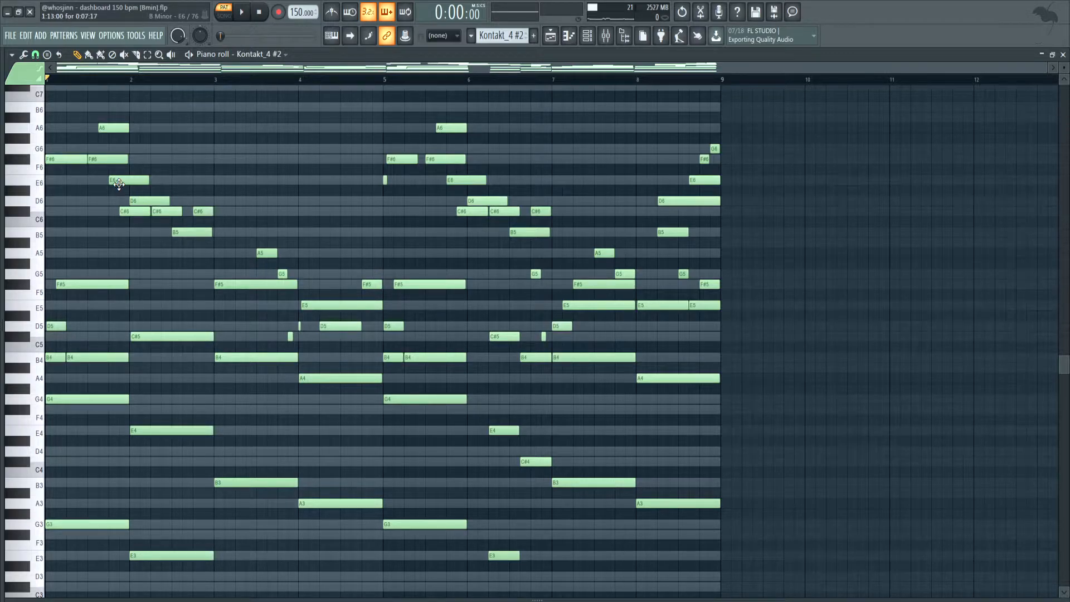
click(49, 161)
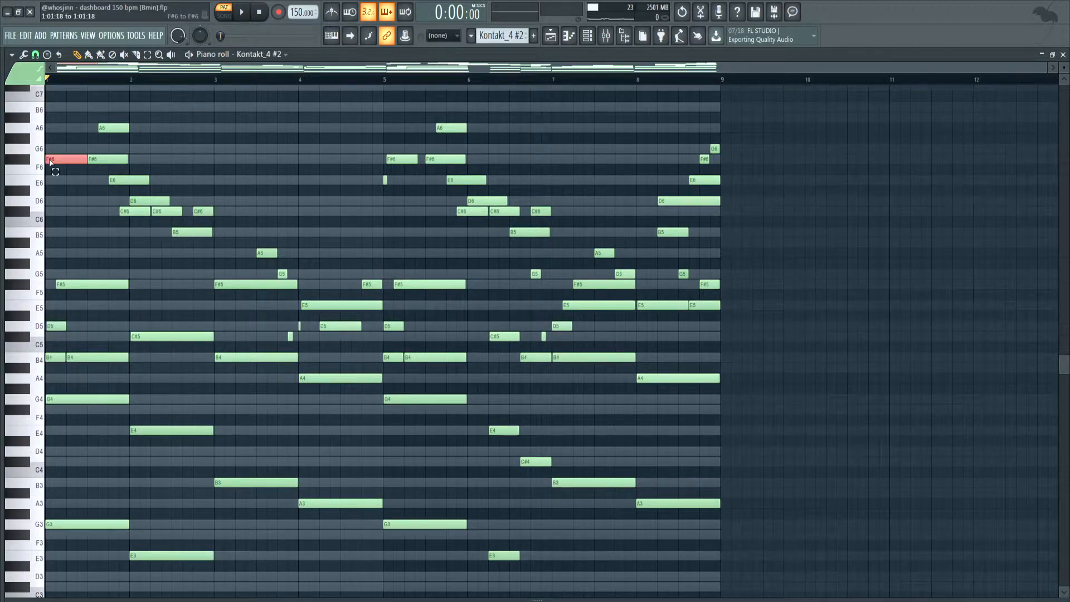
click(406, 159)
scroll(393, 159, up, 3)
scroll(390, 167, down, 3)
- Examine the ending of bar 4 and audition the pattern from the start of that bar
ctrl+click(366, 261)
mouse_move(368, 267)
mouse_down()
mouse_move(385, 300)
mouse_move(366, 270)
mouse_up()
click(295, 82)
click(296, 84)
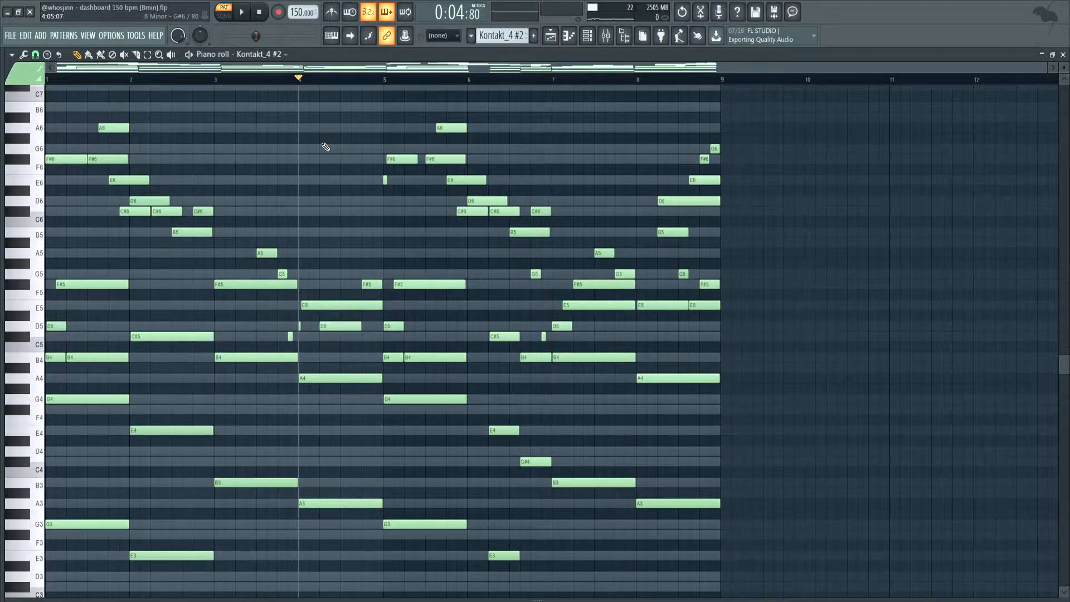
key(space)
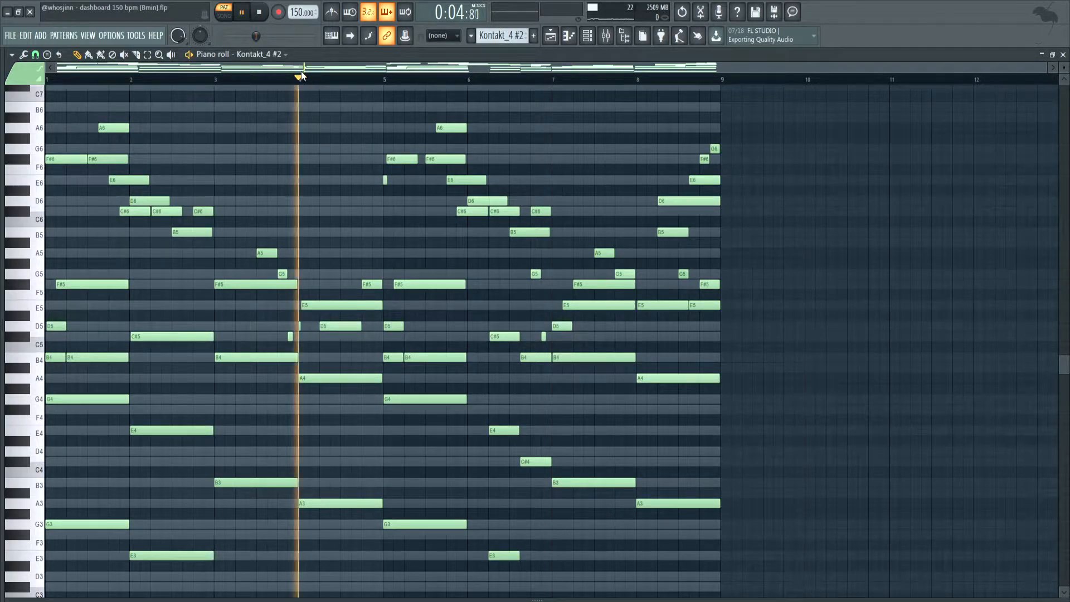
key(space)
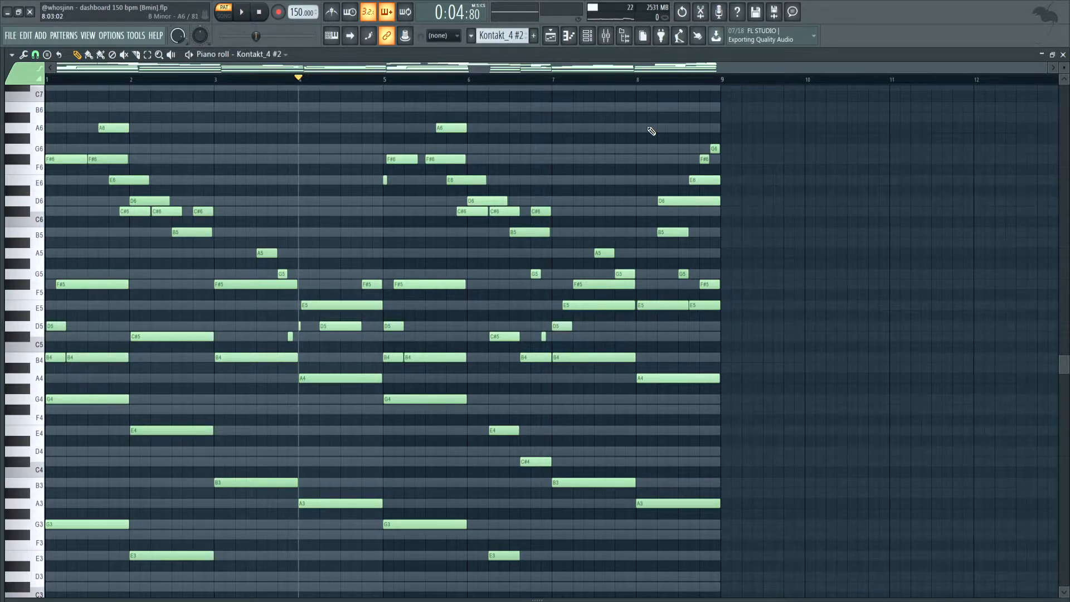
- Highlight the melody notes from B5 to G6 in bar 8 and play the pattern from that bar
click(637, 79)
drag(643, 92, 788, 245)
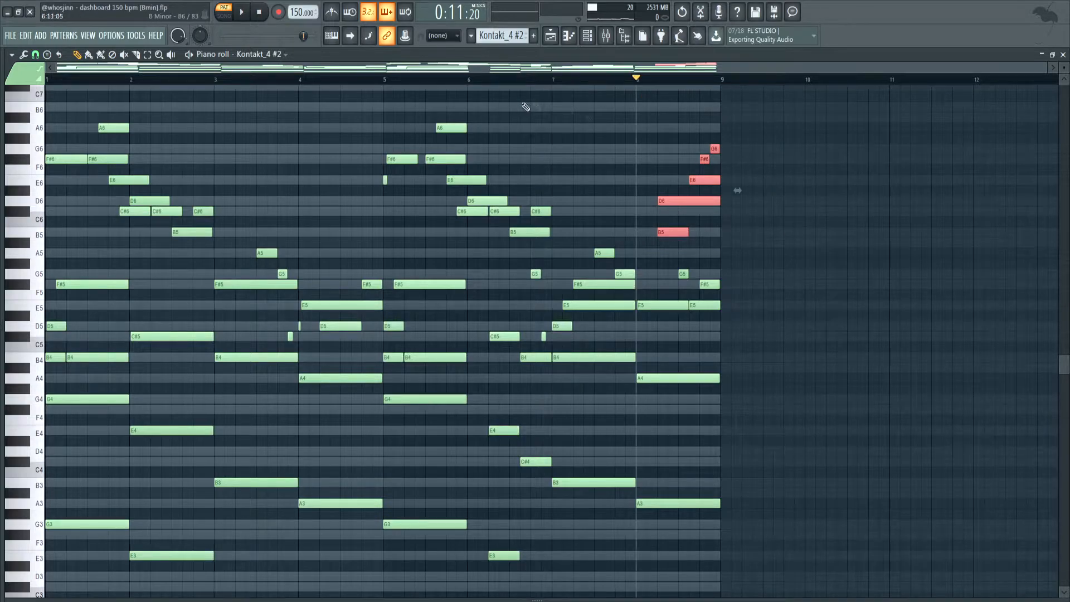
key(ctrl+d)
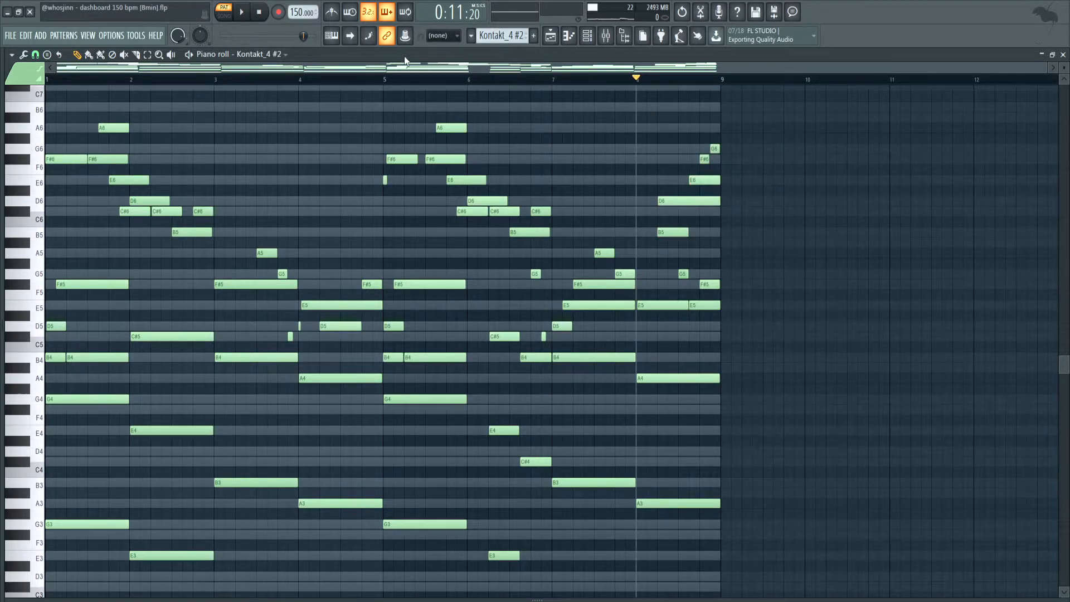
click(245, 15)
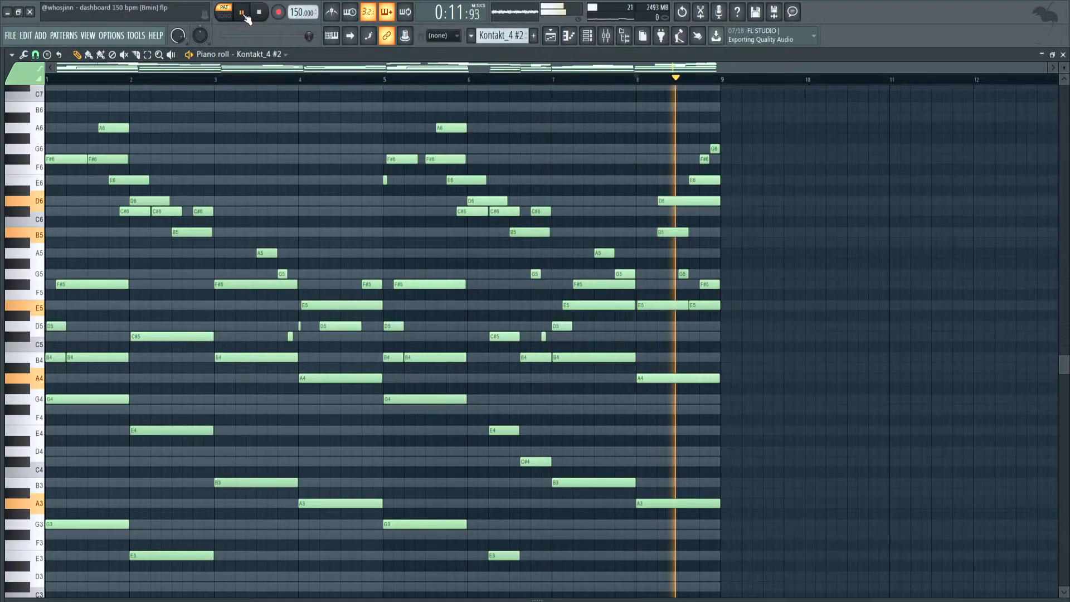
click(255, 14)
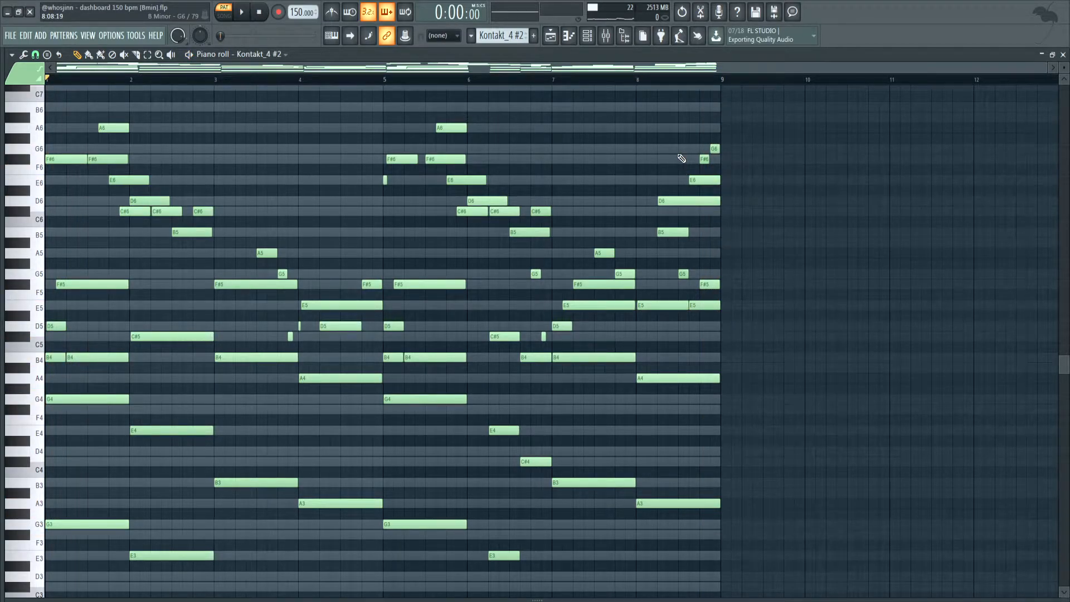
- Highlight the G6 note that closes bar 8 and compare it with the F#6 opening bar 1
drag(674, 149, 731, 149)
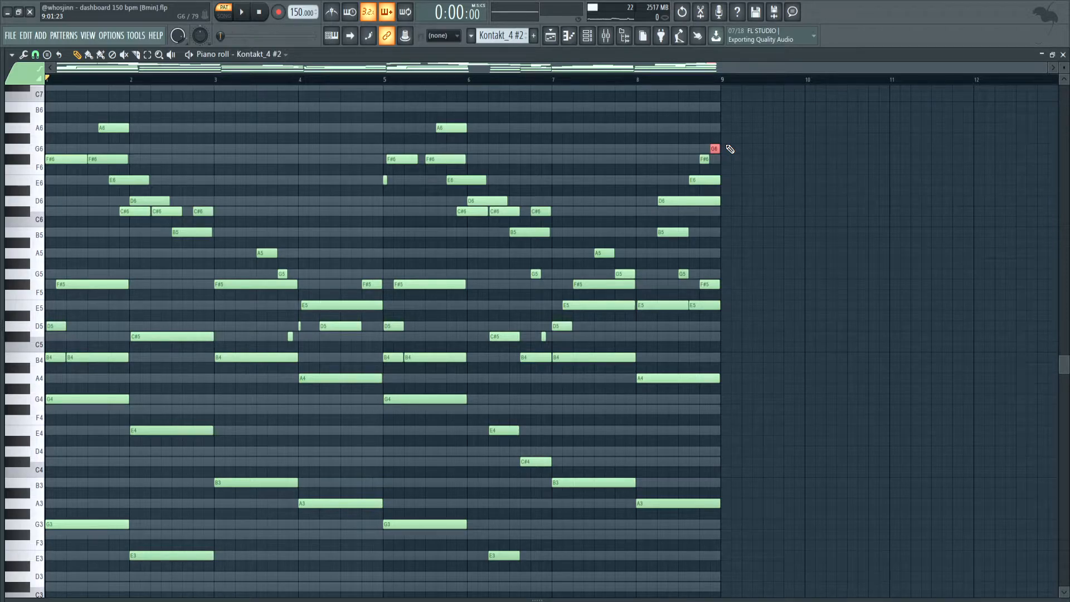
ctrl+click(70, 160)
ctrl+click(86, 147)
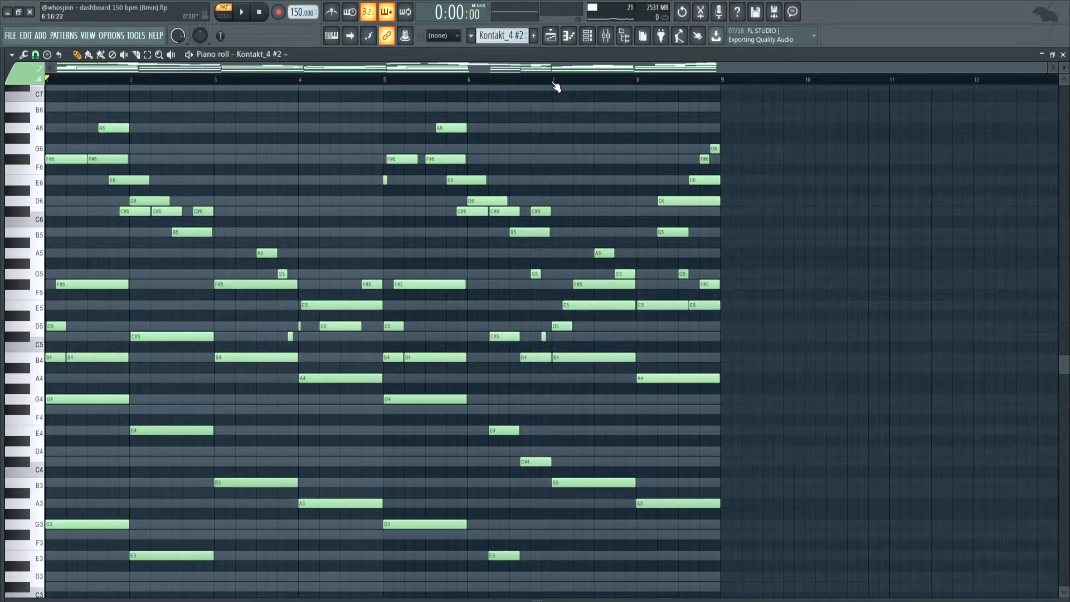
- Move the playback position to bar 7 and set playback to pattern mode
click(552, 80)
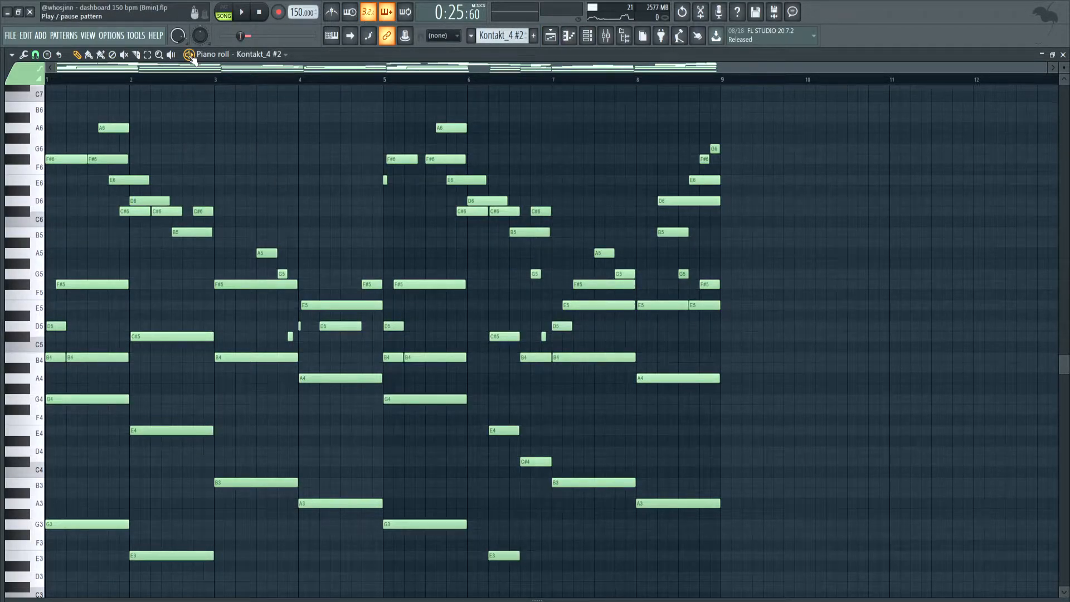
click(223, 12)
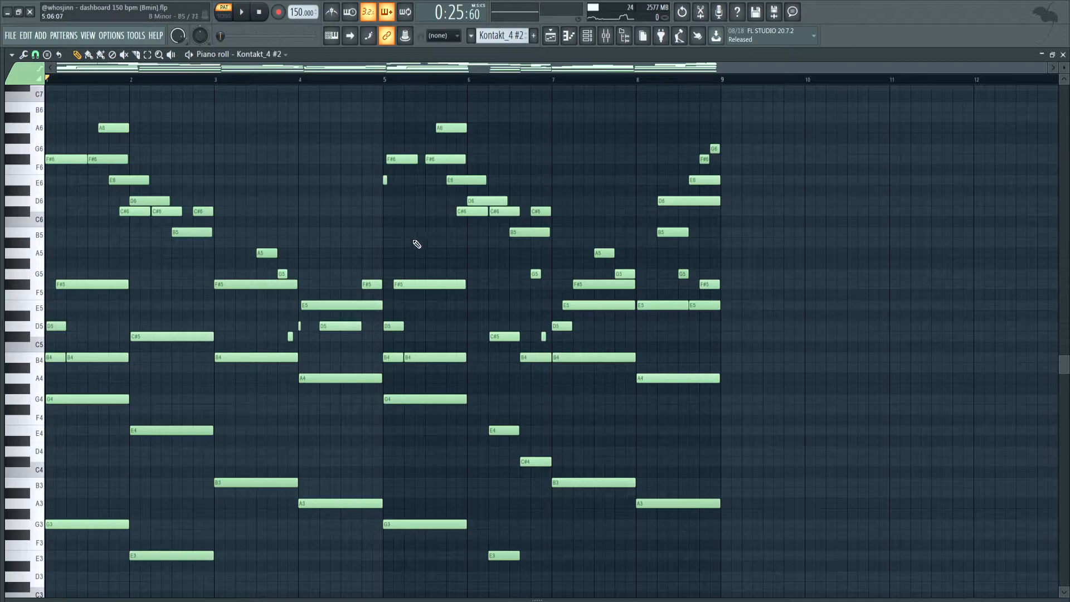
- Highlight the lower chord notes from E3 to C#5 in bar 6
drag(474, 260, 542, 566)
ctrl+click(582, 566)
drag(475, 279, 553, 578)
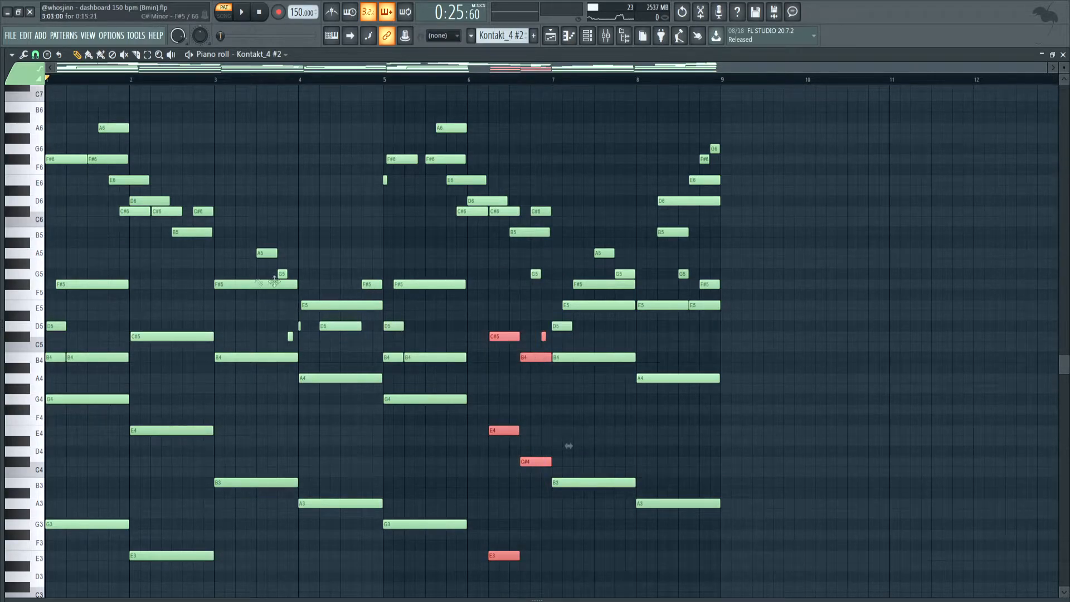
- Clear the note selection and play the Kontakt_4 #2 pattern from the start of bar 1
mouse_move(382, 84)
mouse_down()
mouse_move(49, 83)
mouse_move(384, 87)
mouse_up()
ctrl+click(407, 112)
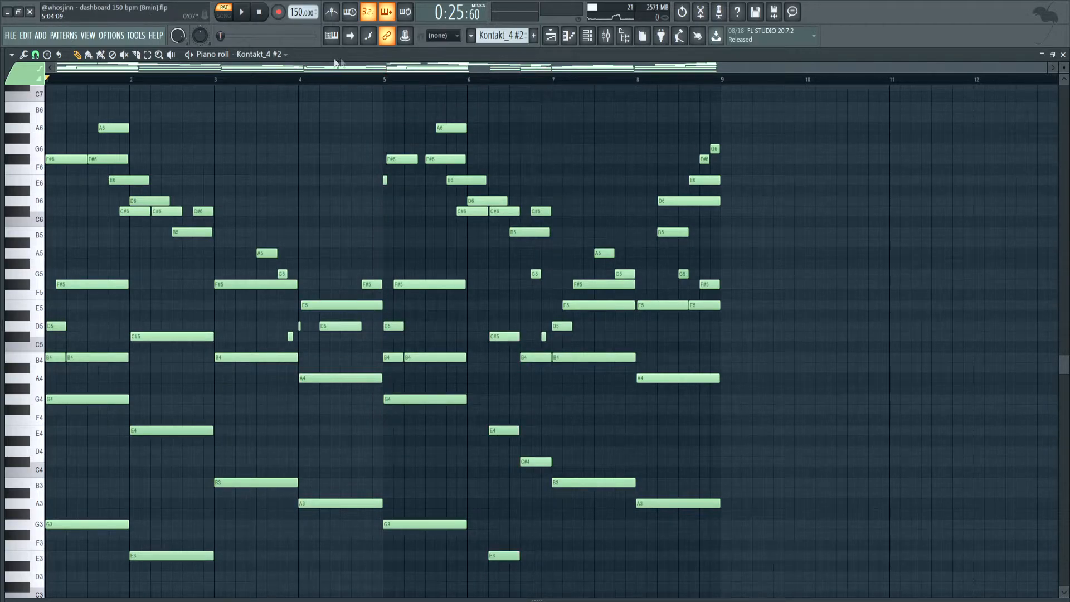
click(135, 83)
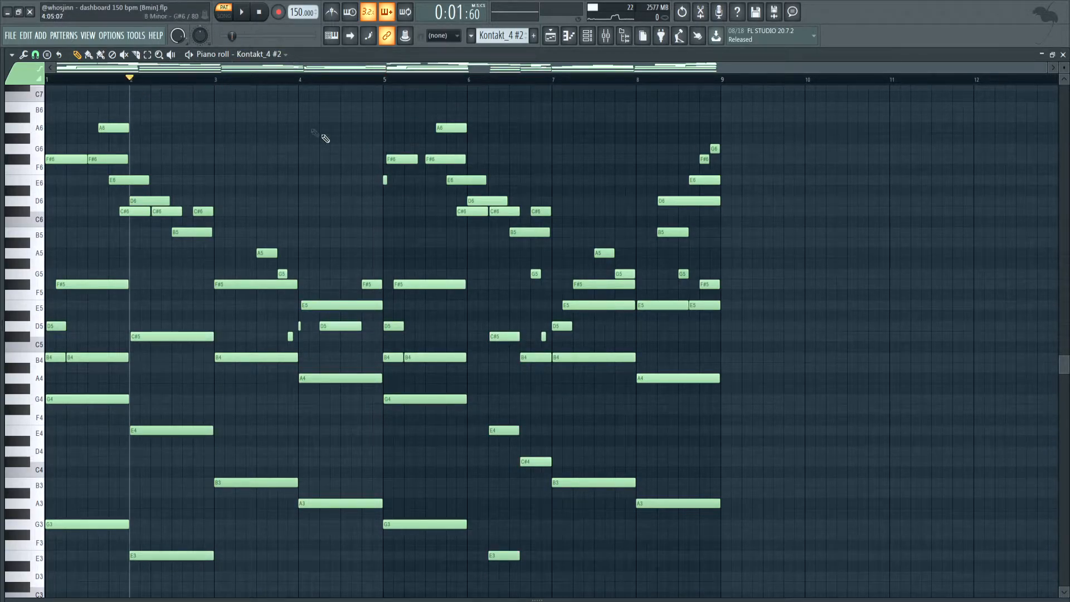
click(43, 81)
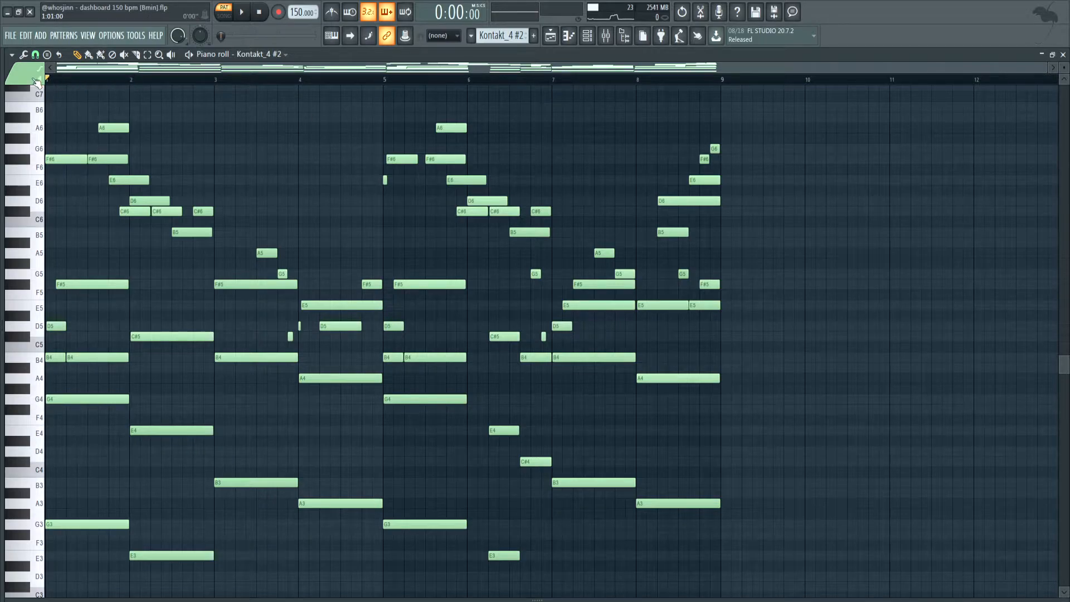
mouse_move(33, 81)
mouse_down()
mouse_move(227, 78)
mouse_move(49, 86)
mouse_up()
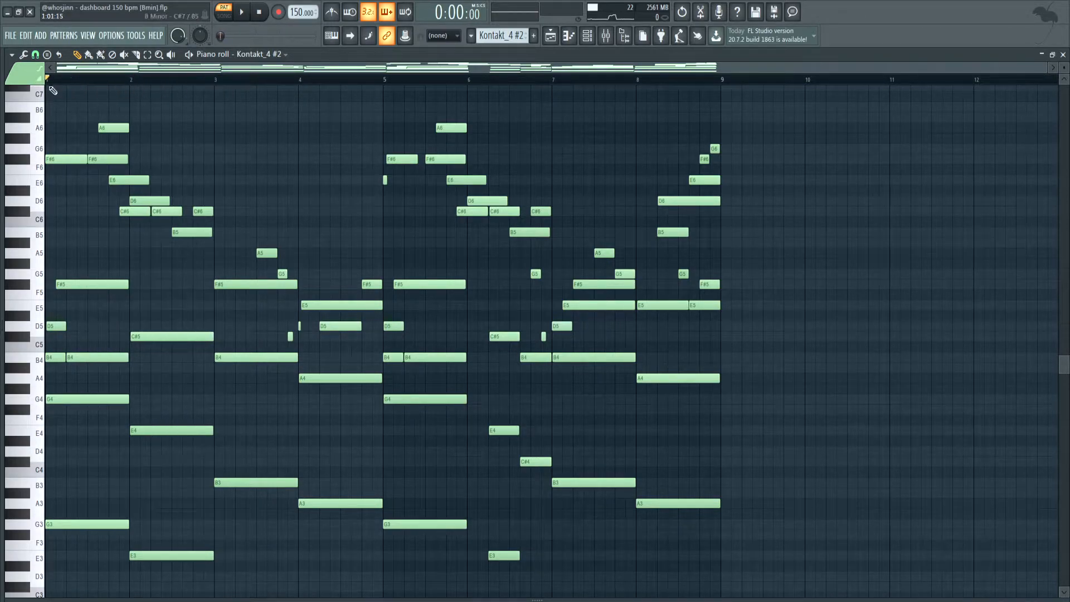
click(250, 21)
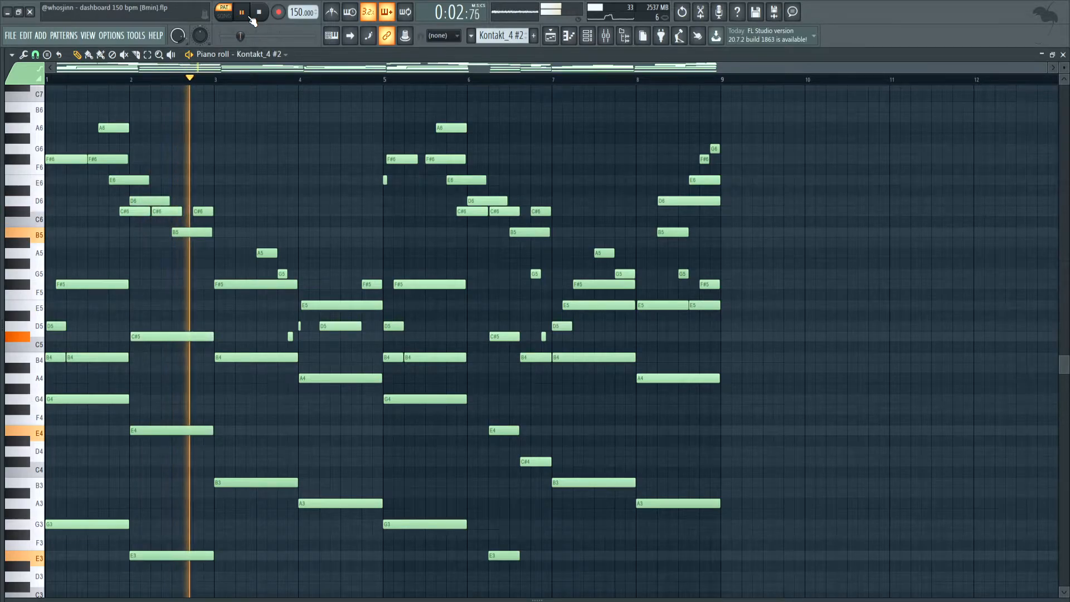
click(259, 12)
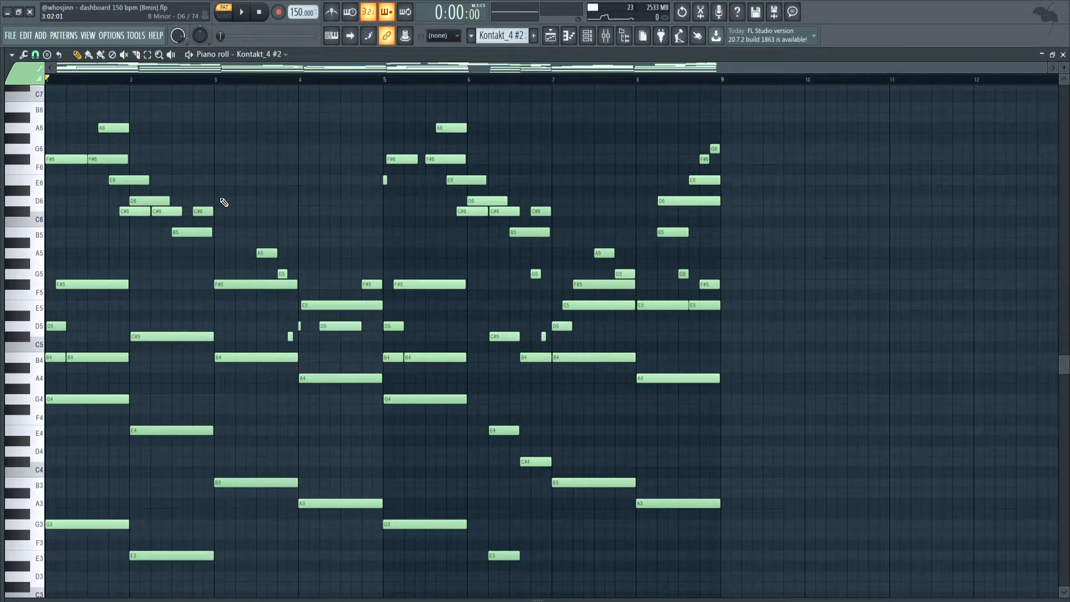
- Highlight the lower chord notes in bar 5 and play the pattern from the start of that bar
click(383, 79)
drag(394, 249, 437, 497)
ctrl+click(444, 485)
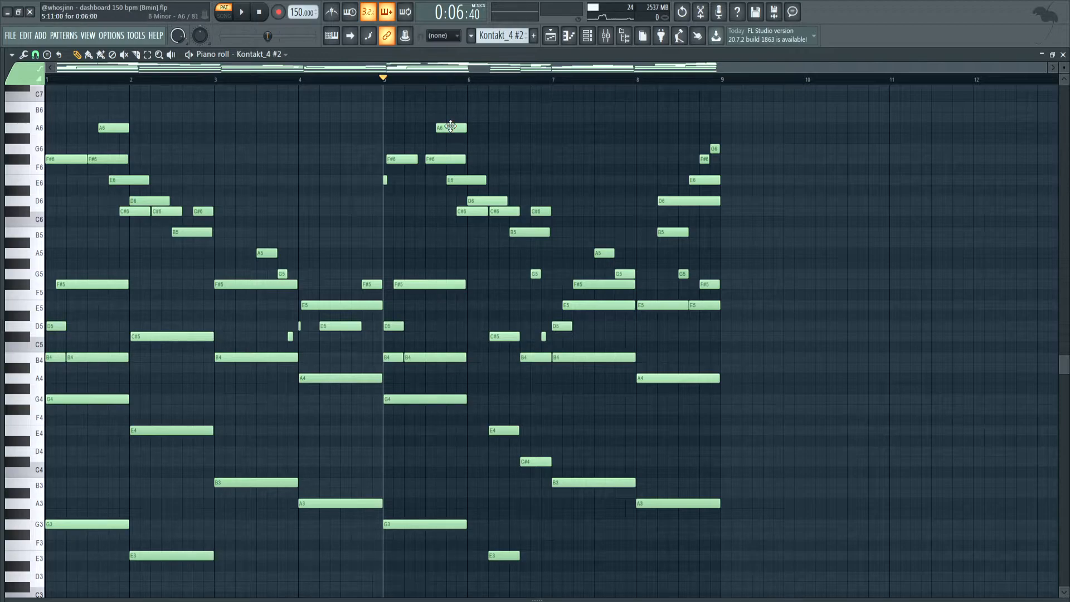
key(space)
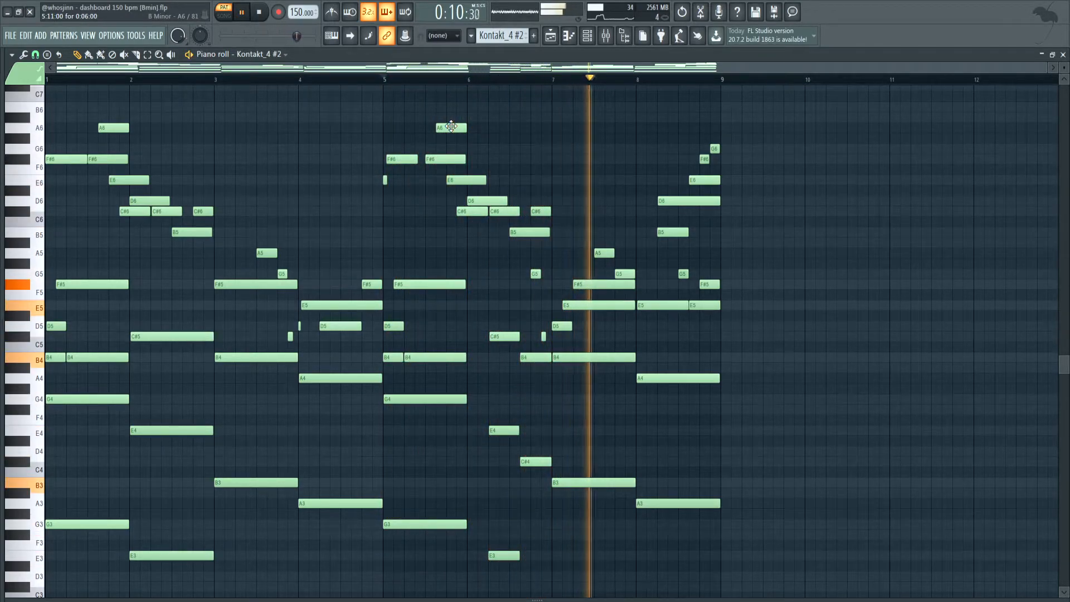
key(space)
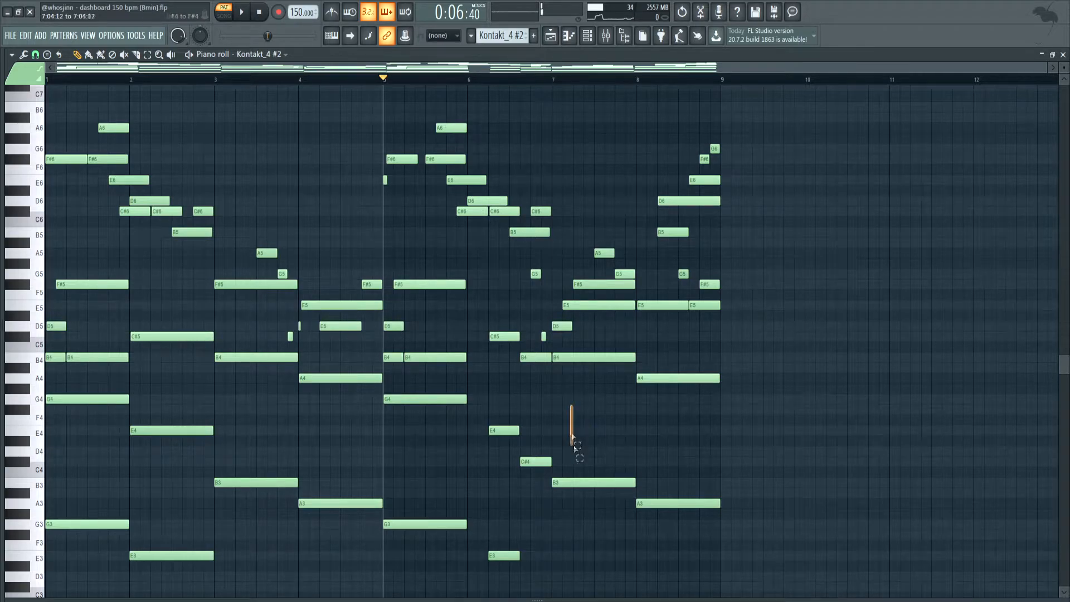
- Highlight the chord notes from E3 to C#5 in bar 2, and clear the selection
ctrl+click(579, 482)
right_click(597, 465)
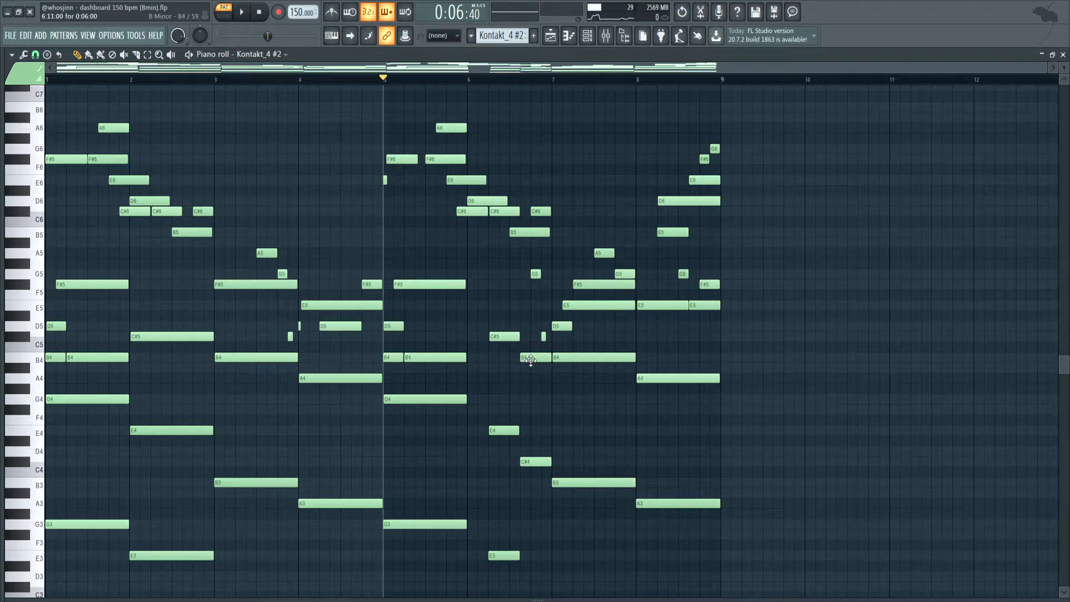
drag(151, 309, 195, 578)
ctrl+click(266, 560)
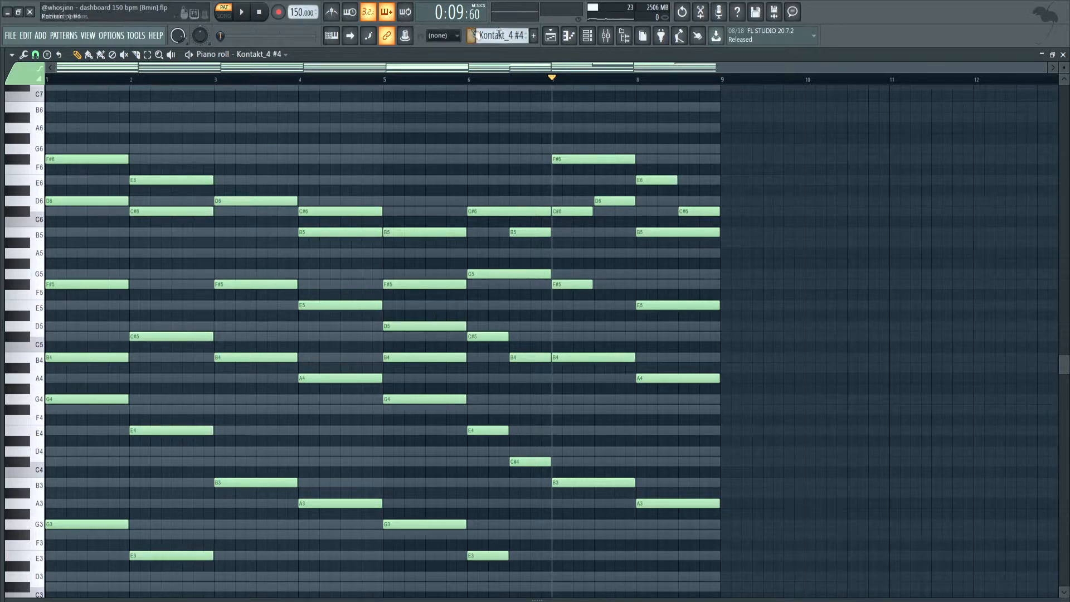
- Show the 22 Ensemble Sustains instrument of the Kontakt_4 #4 channel from the channel rack, and close it
click(576, 37)
click(168, 294)
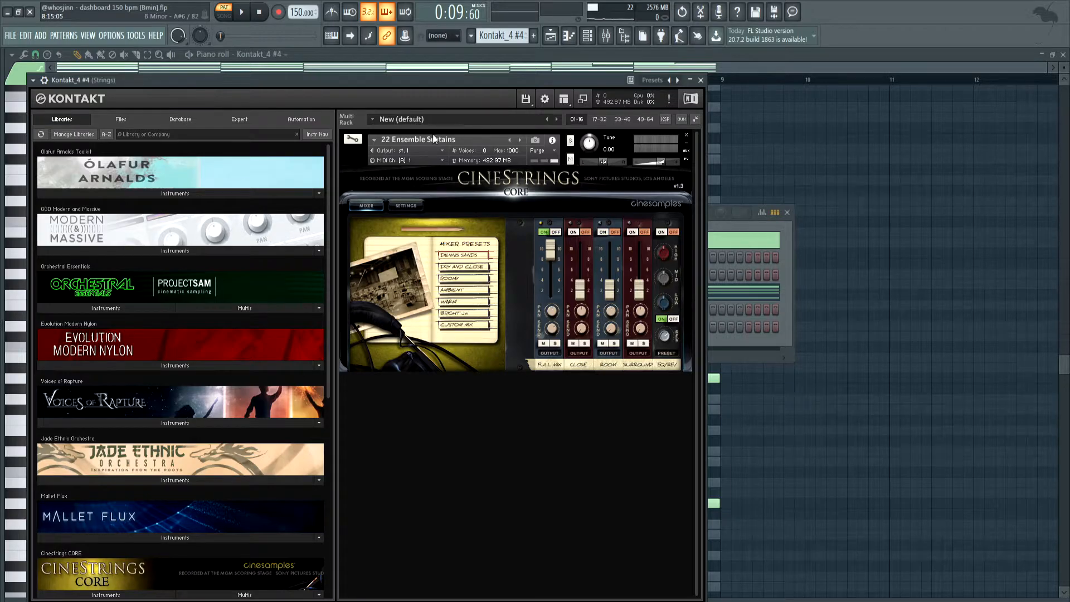
click(902, 161)
- Play the Kontakt_4 #4 pattern from the start of bar 1
click(259, 12)
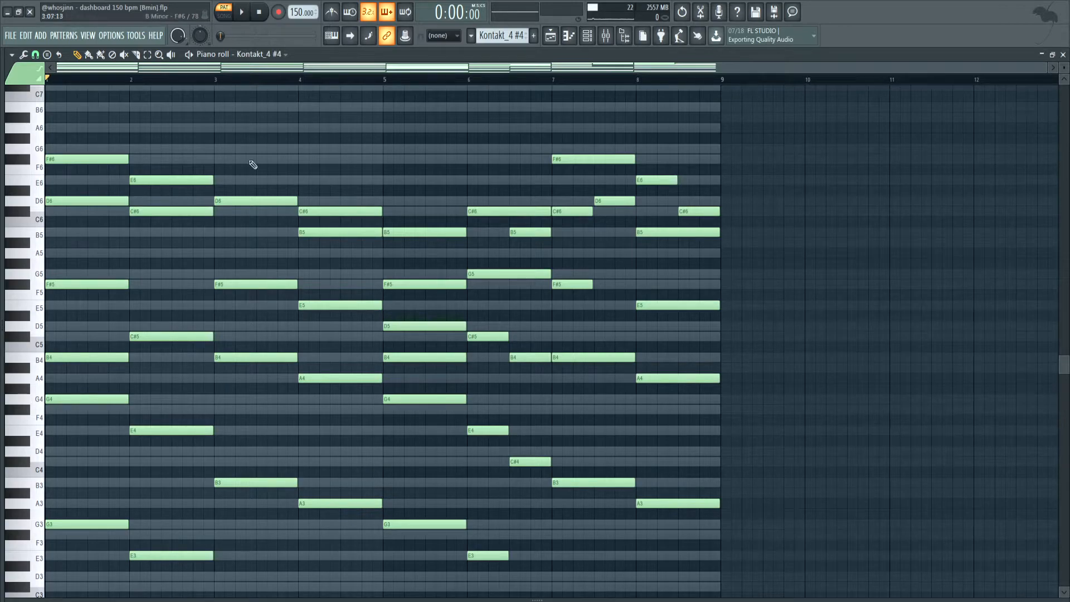
click(244, 13)
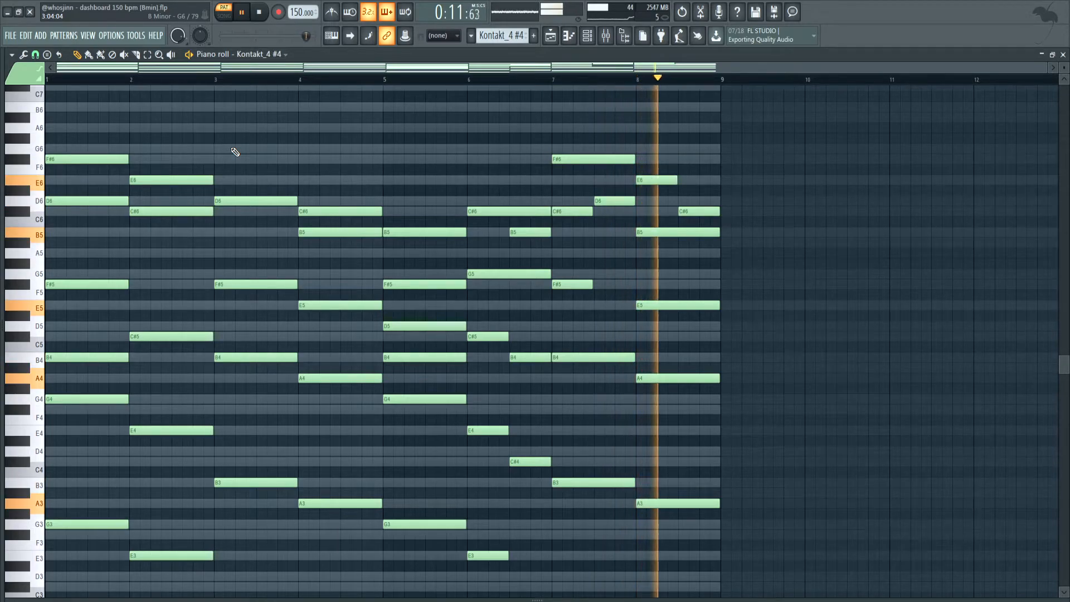
key(space)
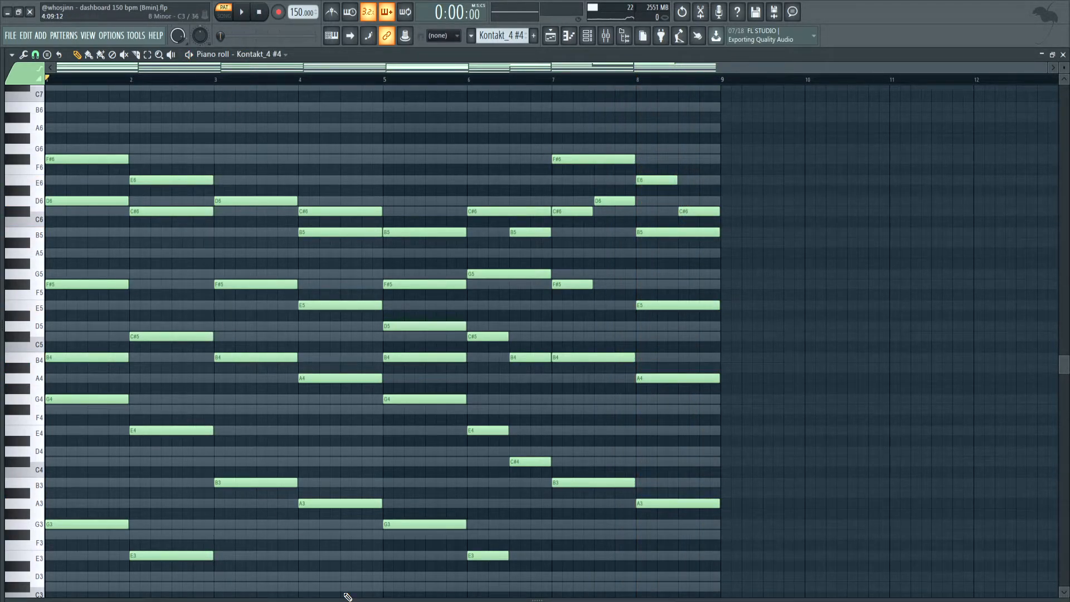
- Highlight the top melody line of the Kontakt_4 #4 pattern, from F#6 in bar 1 to C#6 in bar 8
drag(336, 592, 312, 599)
mouse_move(369, 598)
mouse_down()
mouse_move(389, 468)
mouse_move(379, 263)
mouse_move(362, 599)
mouse_up()
drag(79, 158, 348, 212)
drag(399, 221, 407, 235)
drag(483, 206, 537, 219)
drag(569, 187, 580, 223)
ctrl+shift+click(573, 212)
drag(668, 166, 709, 217)
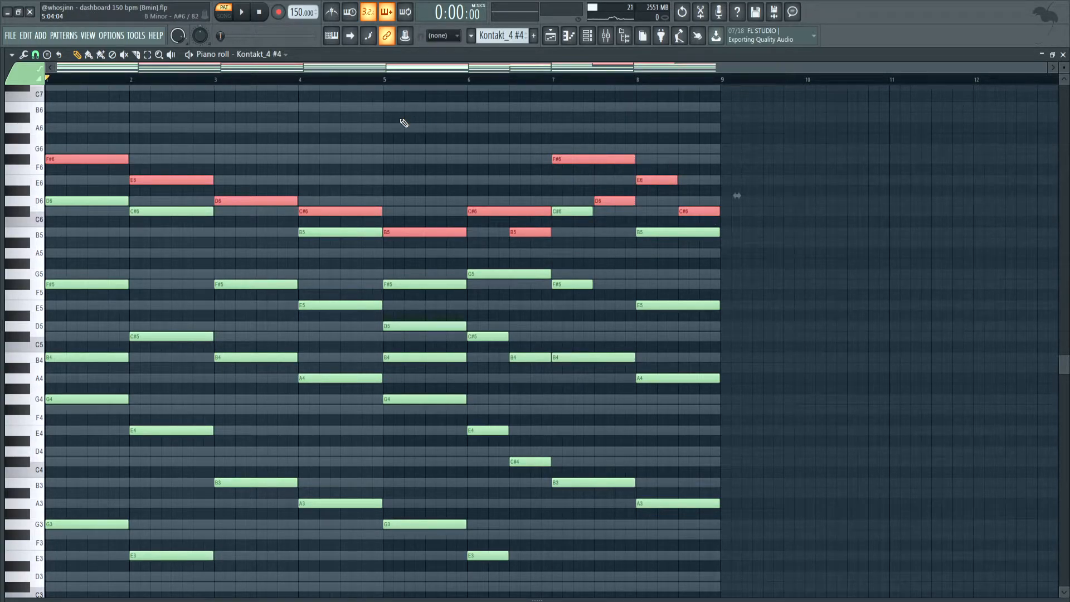
- In the playlist, loop bars 17 to 25, mute Track 2 and play the section in song mode
click(549, 37)
drag(319, 82, 391, 87)
click(148, 144)
click(221, 17)
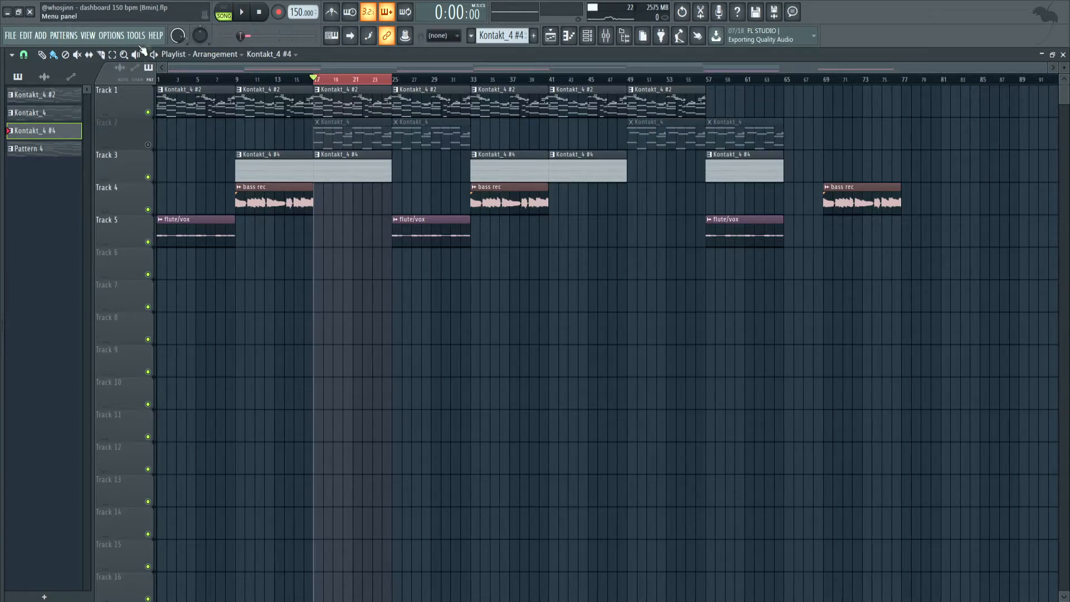
click(243, 13)
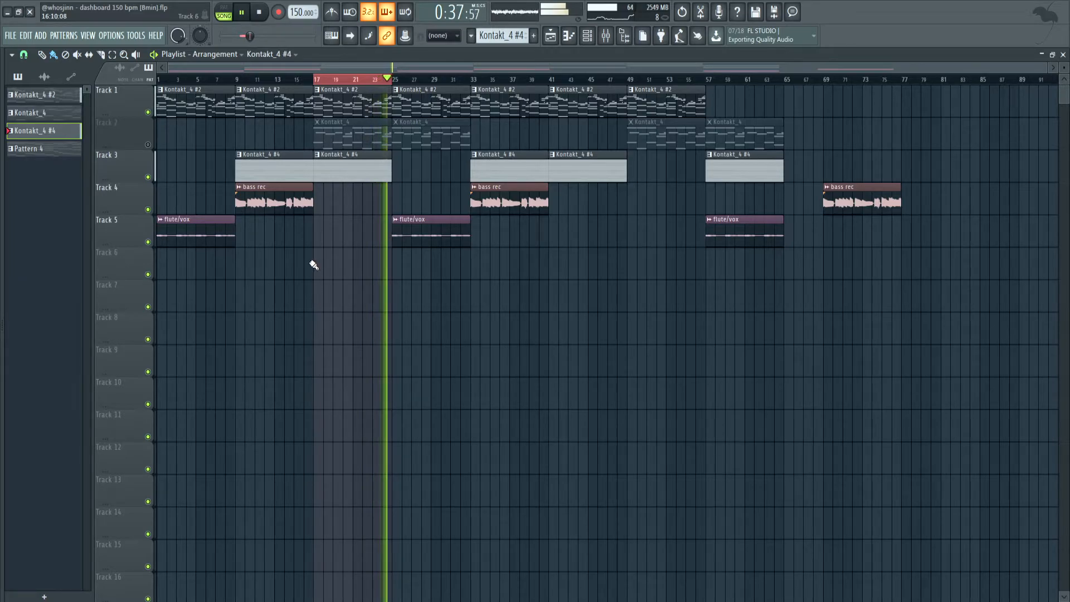
click(257, 13)
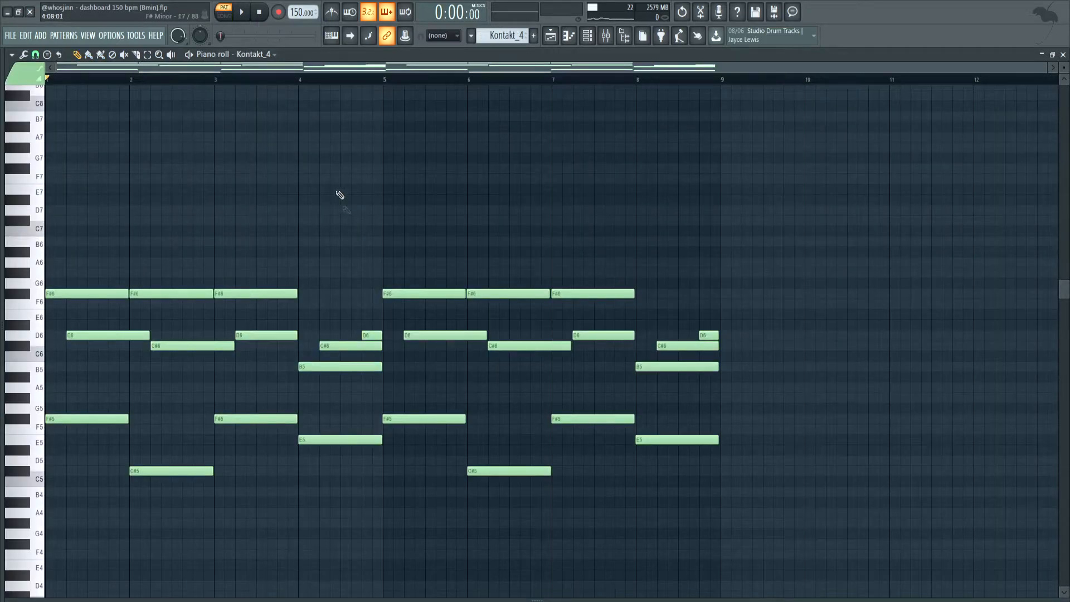
- Show the 05 Celesta instrument of the Kontakt_4 channel from the channel rack, with its window fully in view
click(587, 36)
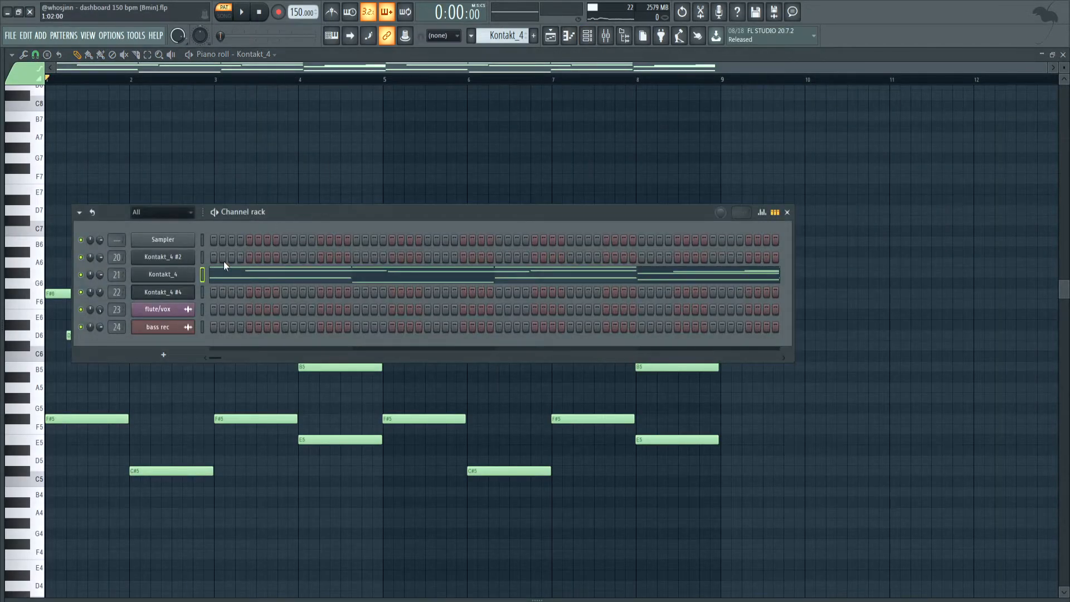
click(179, 281)
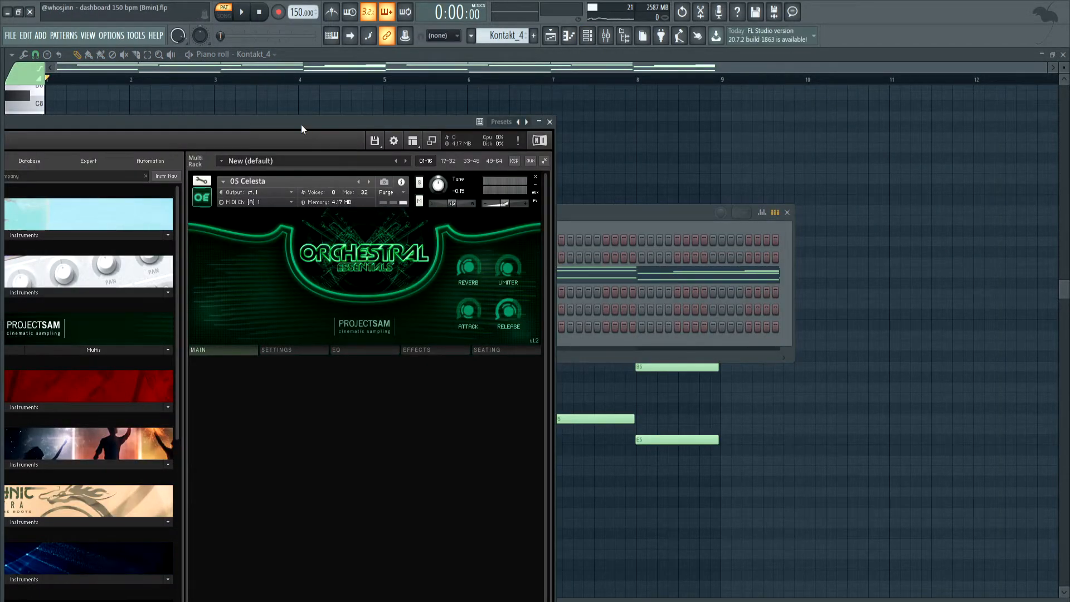
drag(301, 129, 625, 100)
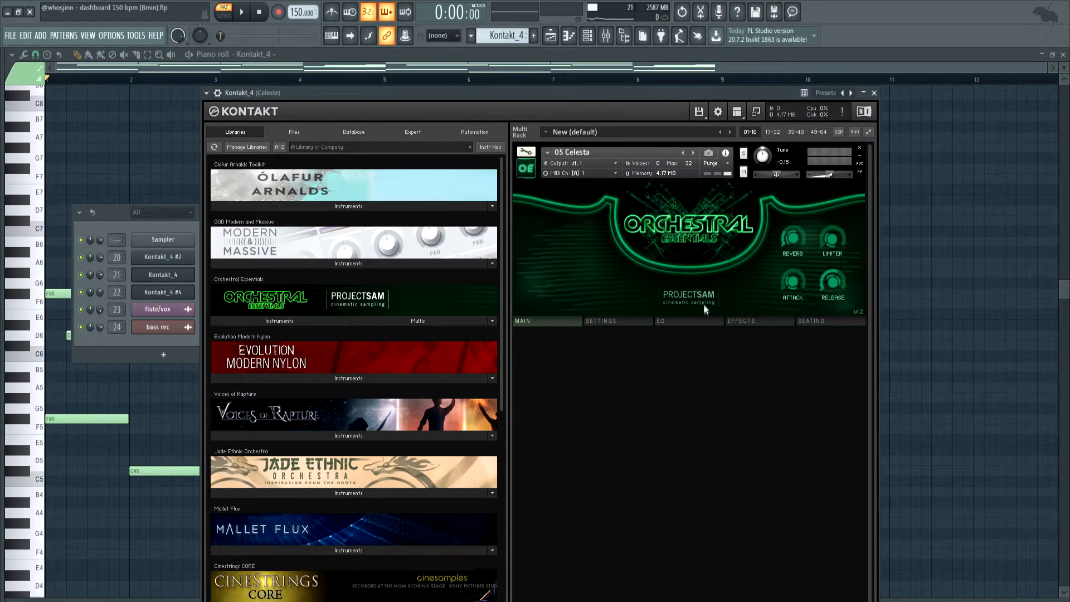
- Close the Celesta instrument and play the Kontakt_4 pattern from the start of bar 1
click(136, 102)
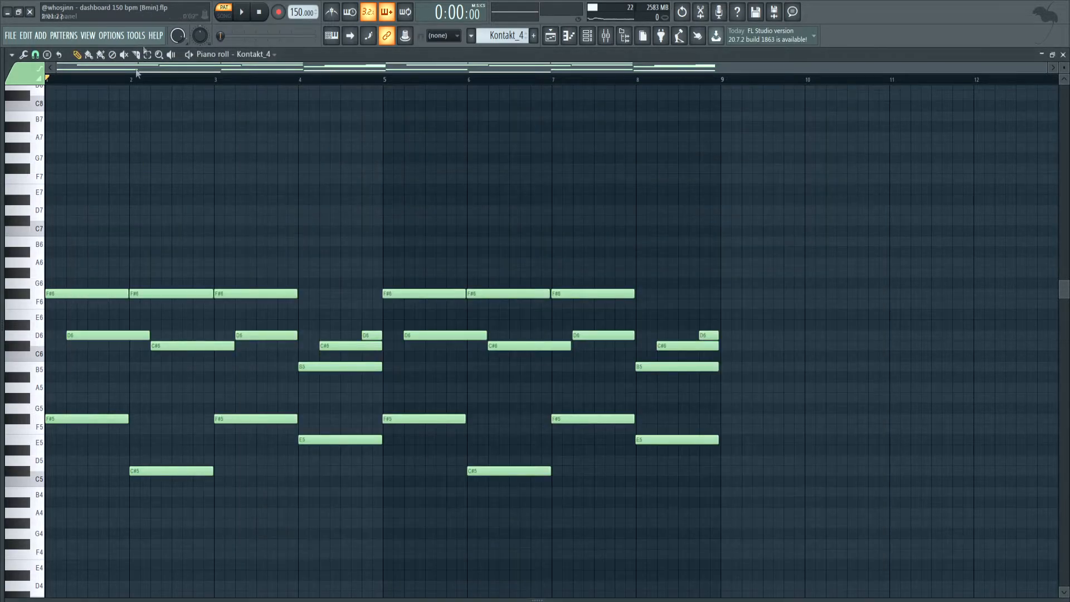
click(245, 20)
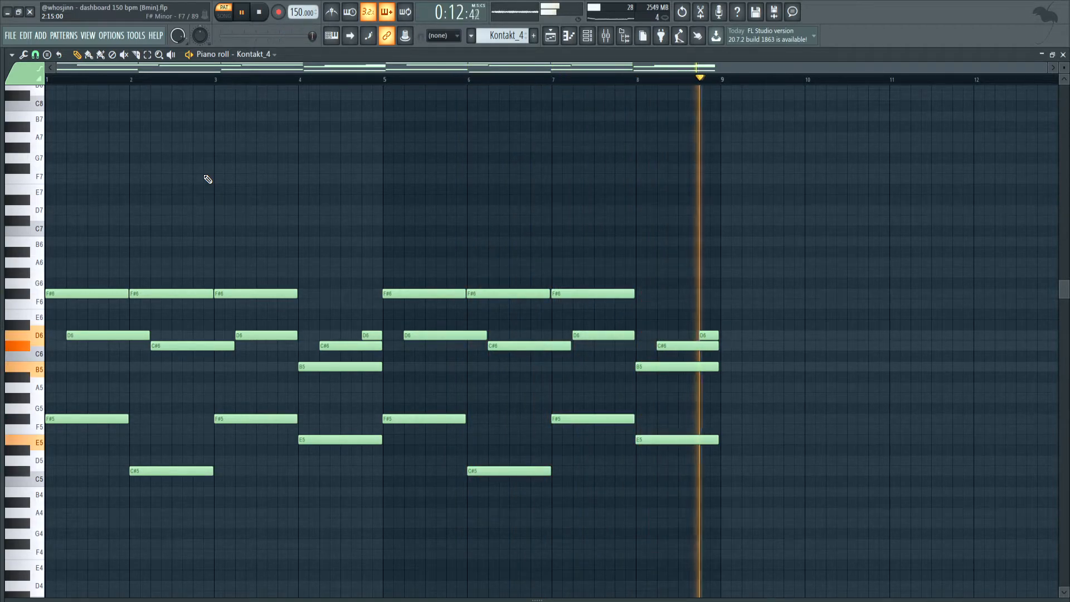
key(space)
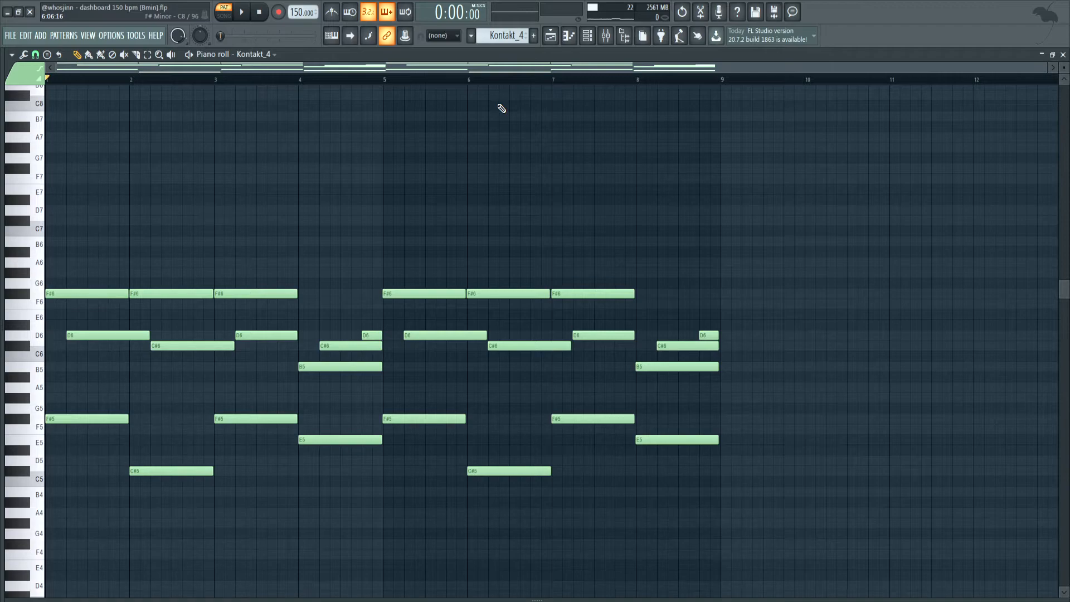
- In the playlist, loop bars 25 to 33, solo Track 2 with Track 1 enabled, and play in song mode
click(550, 37)
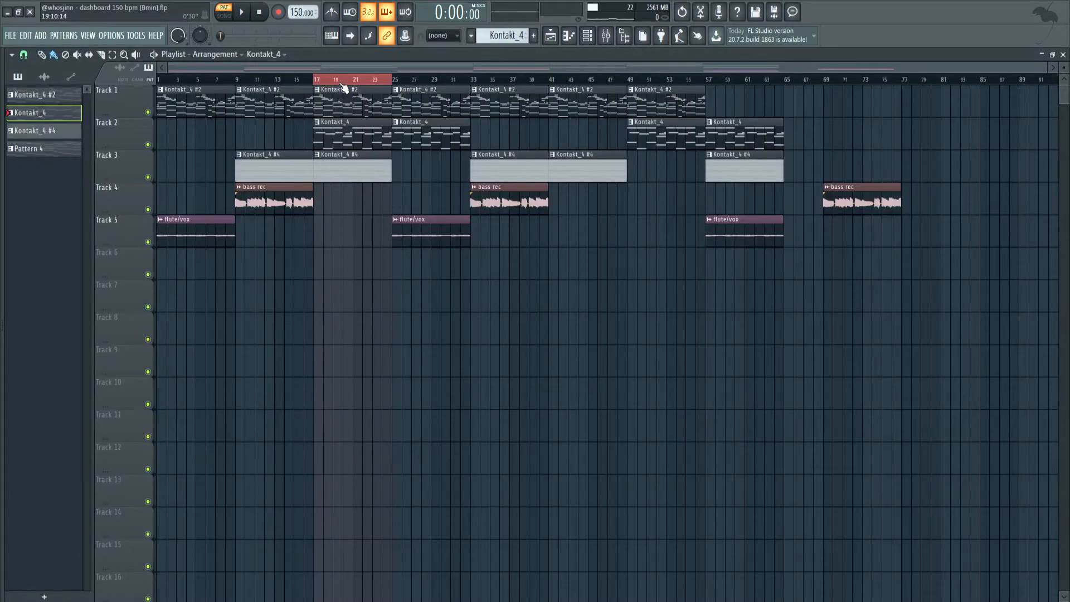
drag(394, 81, 470, 87)
ctrl+click(330, 192)
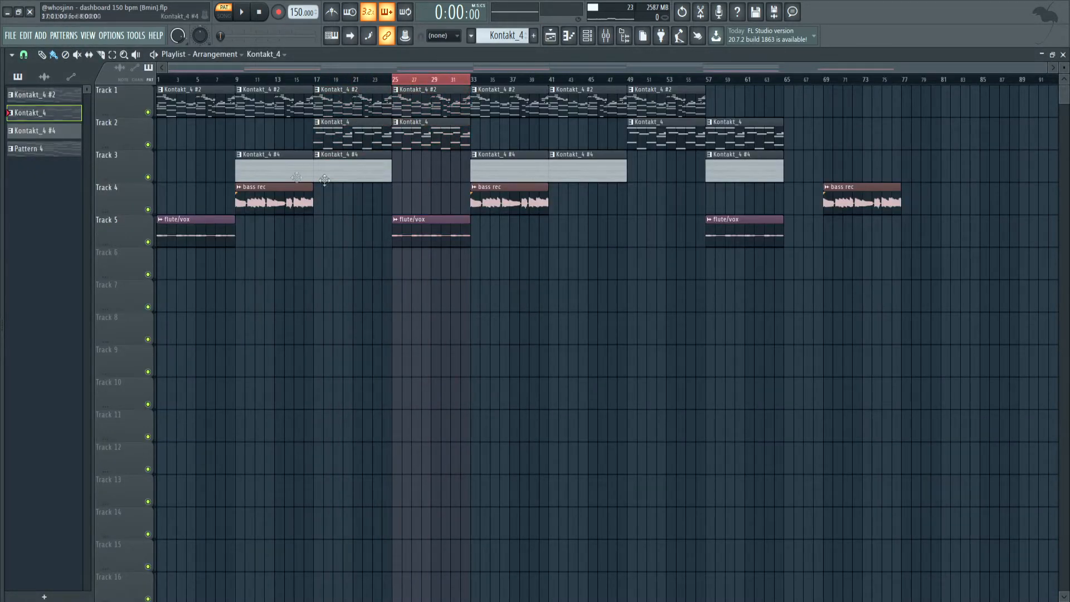
right_click(147, 145)
click(148, 113)
key(l)
key(space)
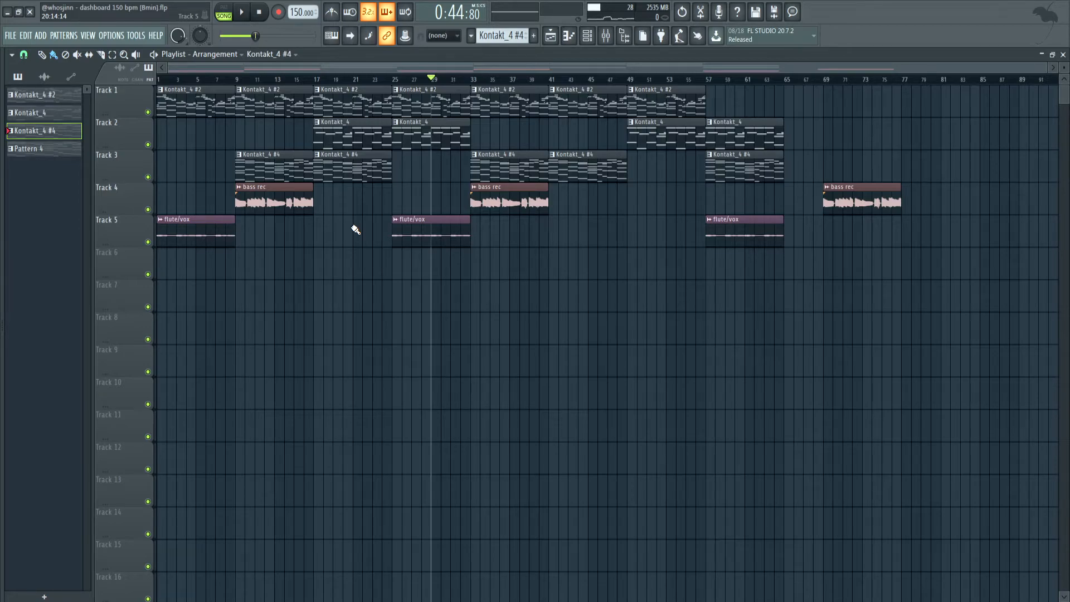
- Highlight the Kontakt_4 #2 and Kontakt_4 #4 clips that start at bar 17, and clear the selection
ctrl+click(348, 104)
ctrl+click(356, 174)
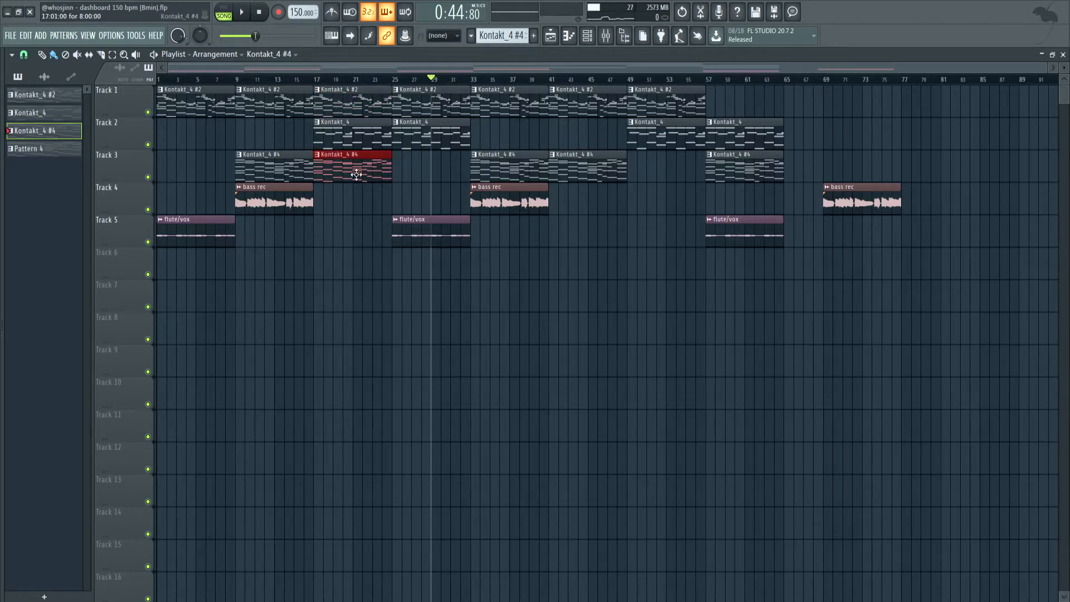
ctrl+click(420, 190)
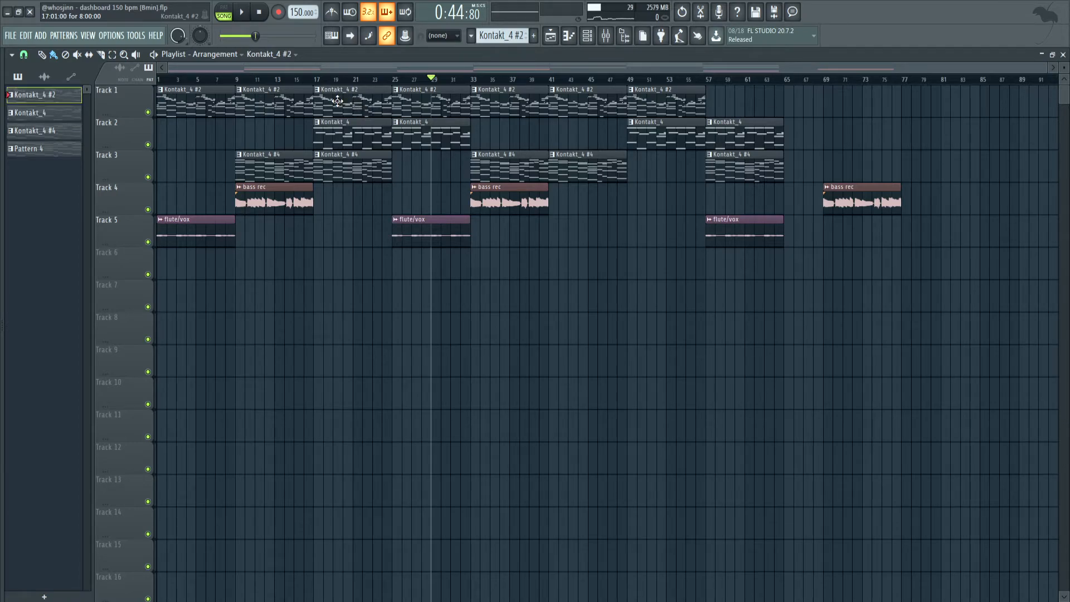
- Open the Kontakt_4 #2 clip in the piano roll and highlight its upper melody notes and the lower chord notes in bar 6
double_click(348, 100)
drag(90, 123, 747, 256)
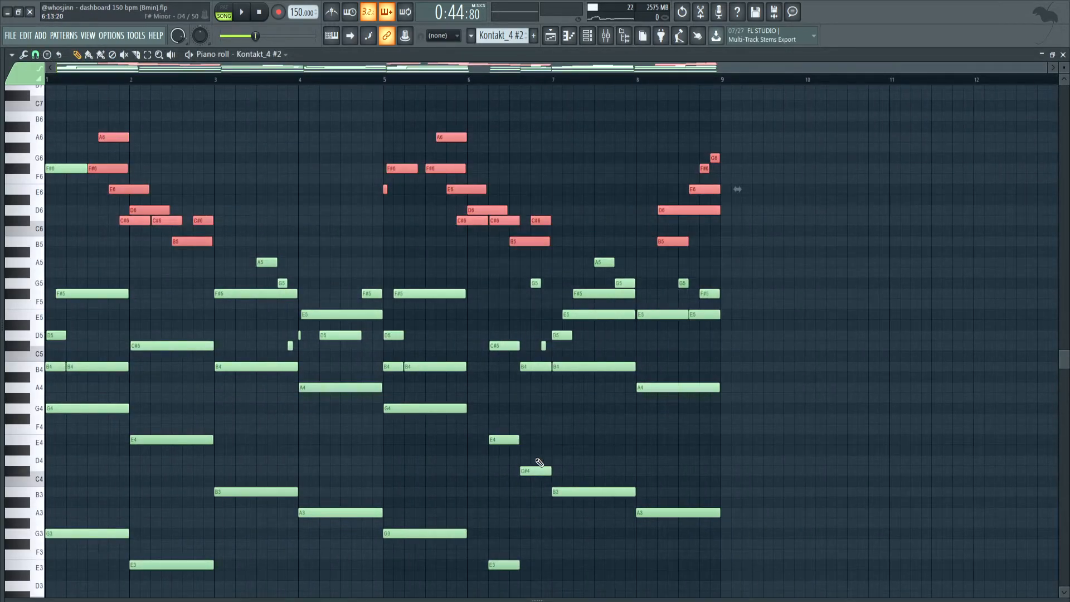
drag(477, 330, 551, 574)
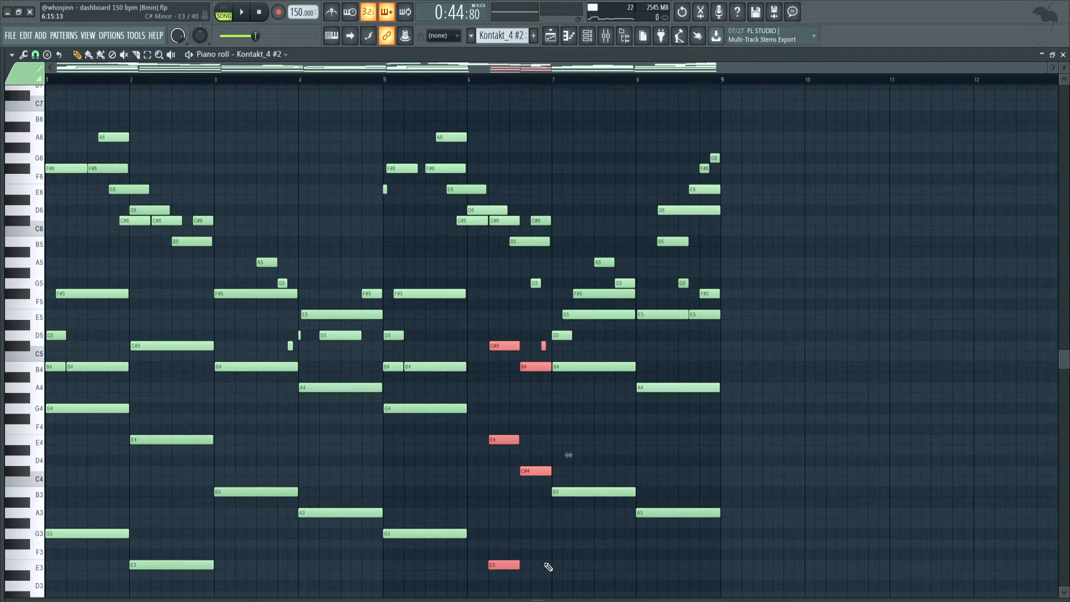
ctrl+click(548, 566)
- Open the Kontakt_4 #4 clip at bar 17 in the piano roll, highlight its upper notes and clear the selection
click(551, 35)
click(339, 171)
double_click(339, 171)
drag(96, 134, 685, 228)
click(768, 171)
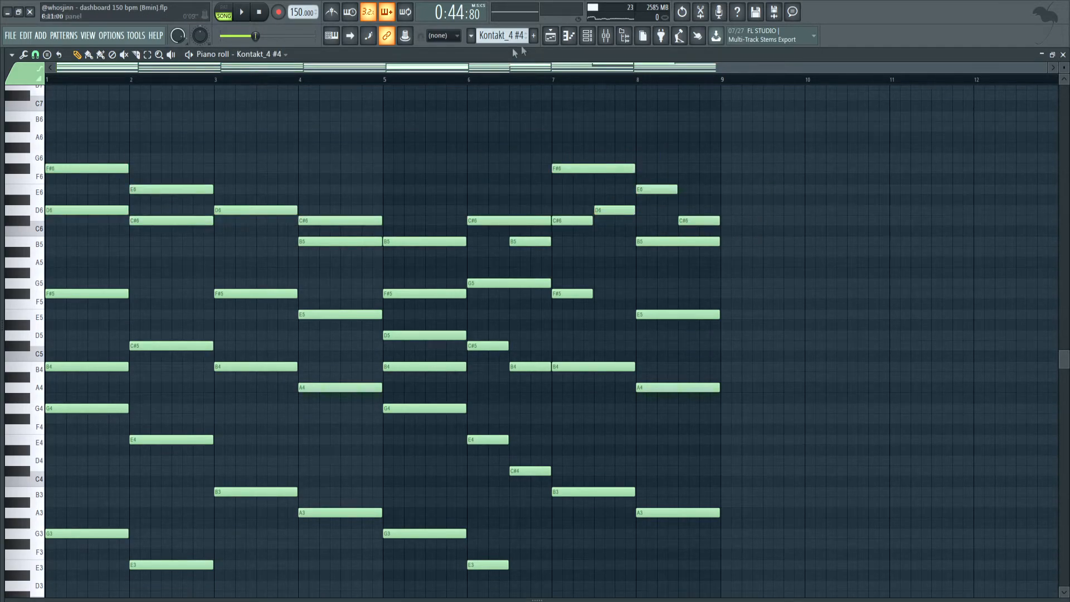
- Open the Kontakt_4 clip at bar 17 of Track 2 in the piano roll
click(550, 36)
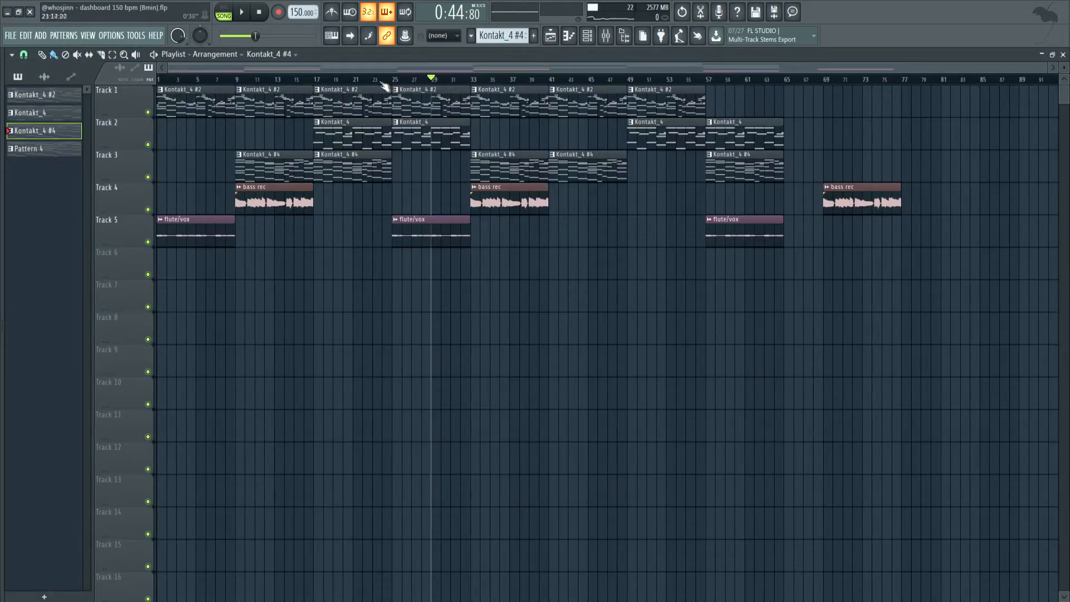
double_click(346, 137)
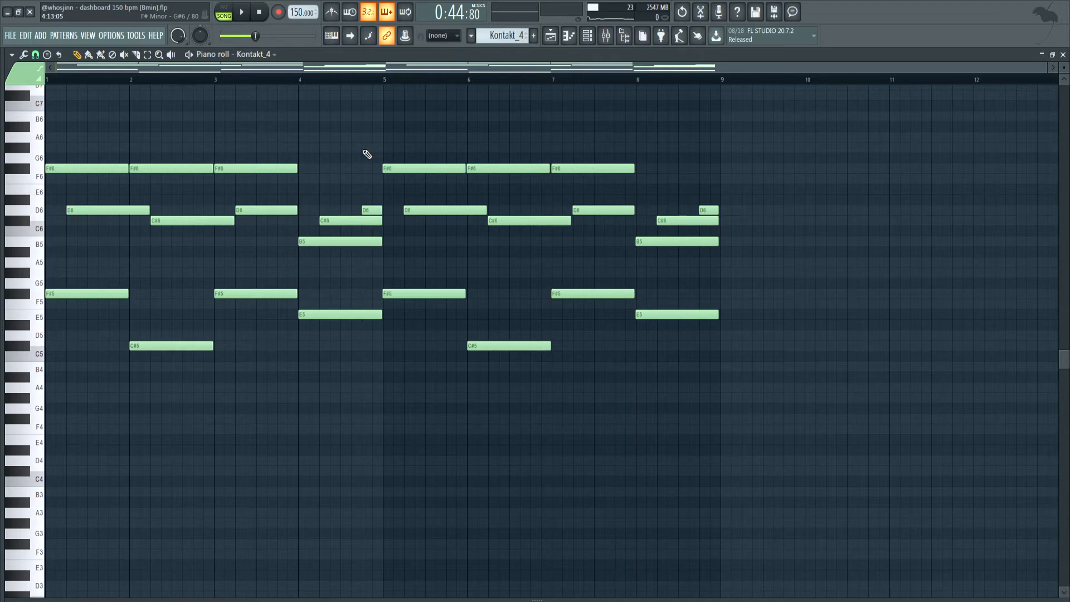
- Return to the playlist, rewind, solo Track 5 and audition the flute/vox clip with bars 1 to 9 selected
click(548, 34)
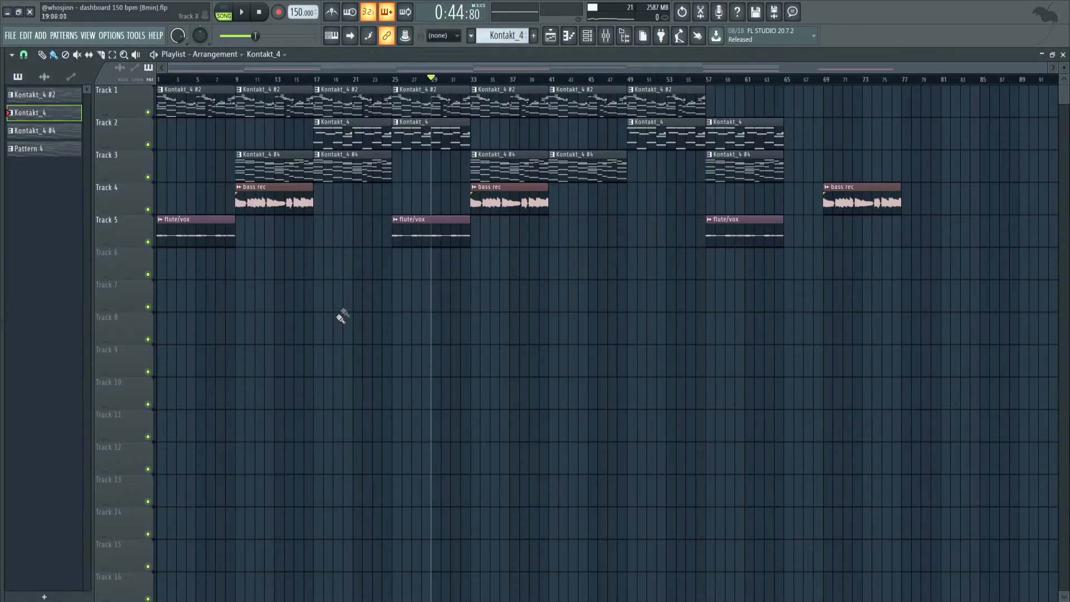
click(266, 15)
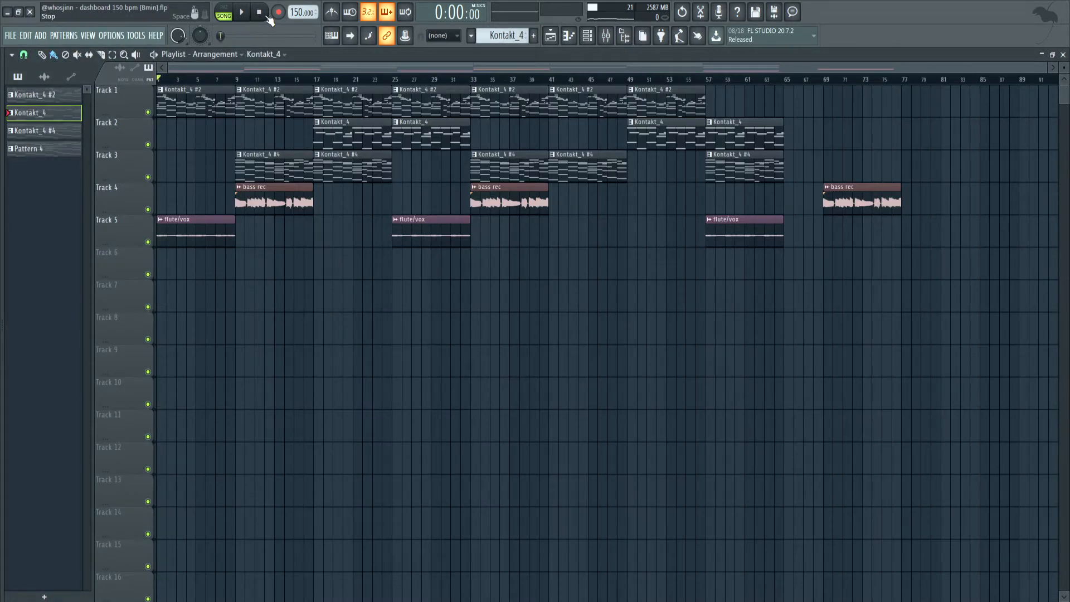
ctrl+click(148, 241)
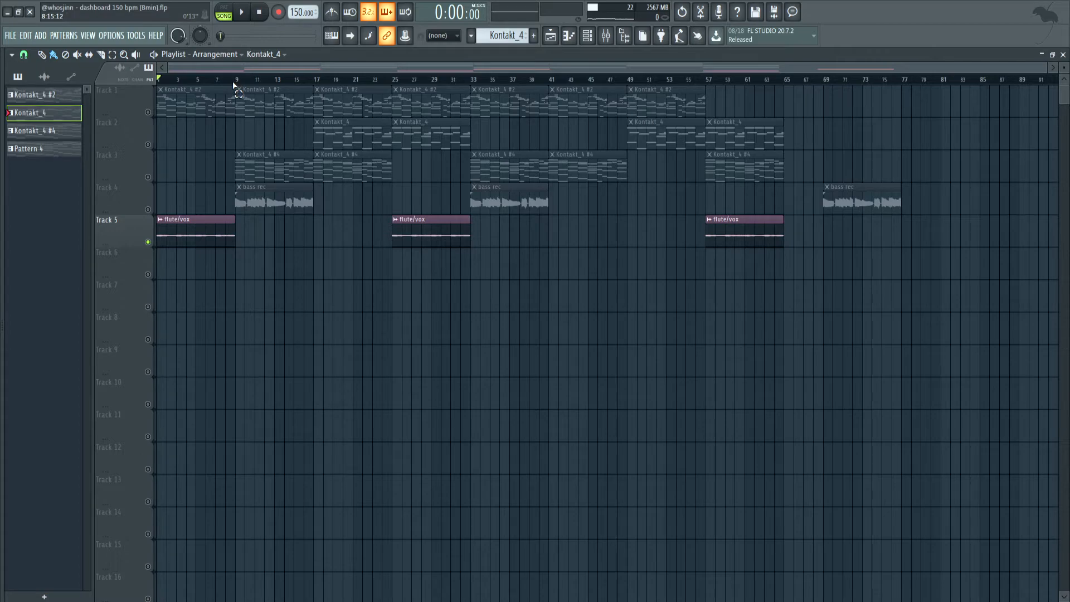
ctrl+drag(233, 83, 158, 82)
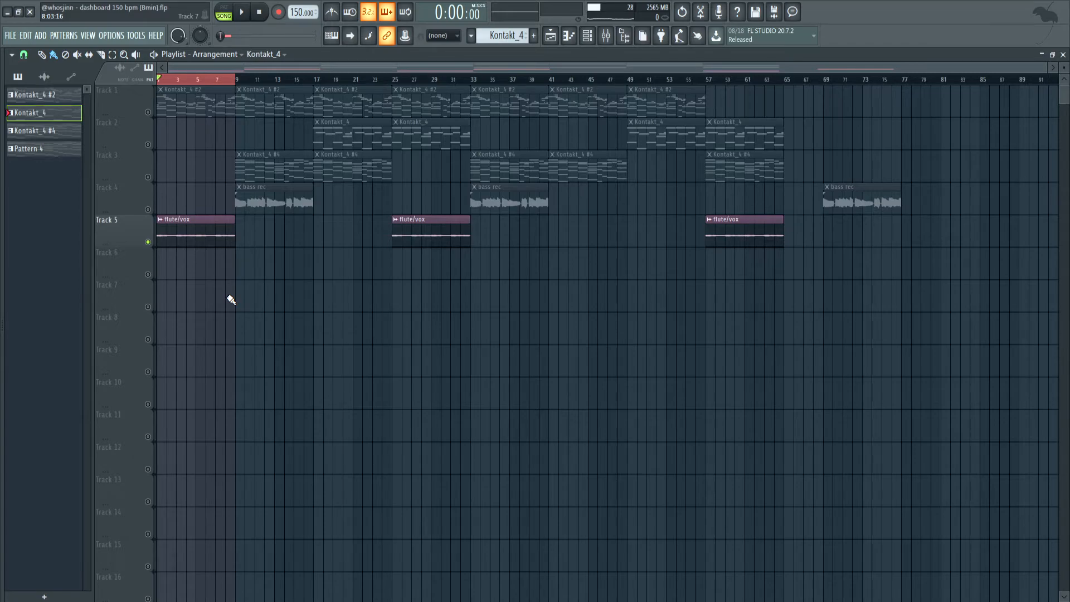
click(243, 12)
- Open the Kontakt_4 channel's instrument, browse the Orchestral Essentials instruments to the Woodwinds folder, and close the plugin windows
click(587, 37)
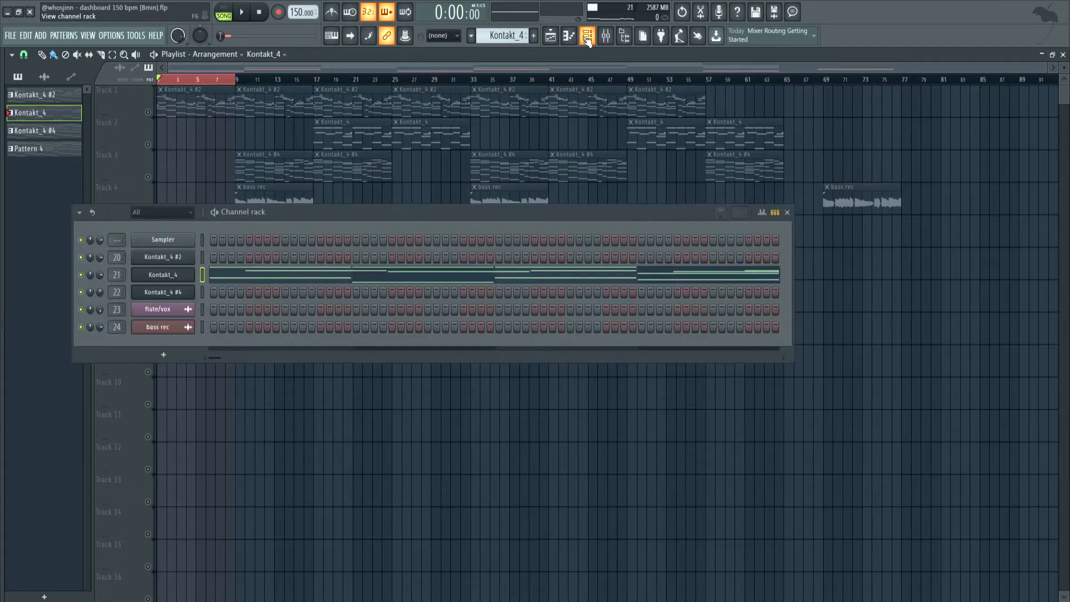
click(182, 276)
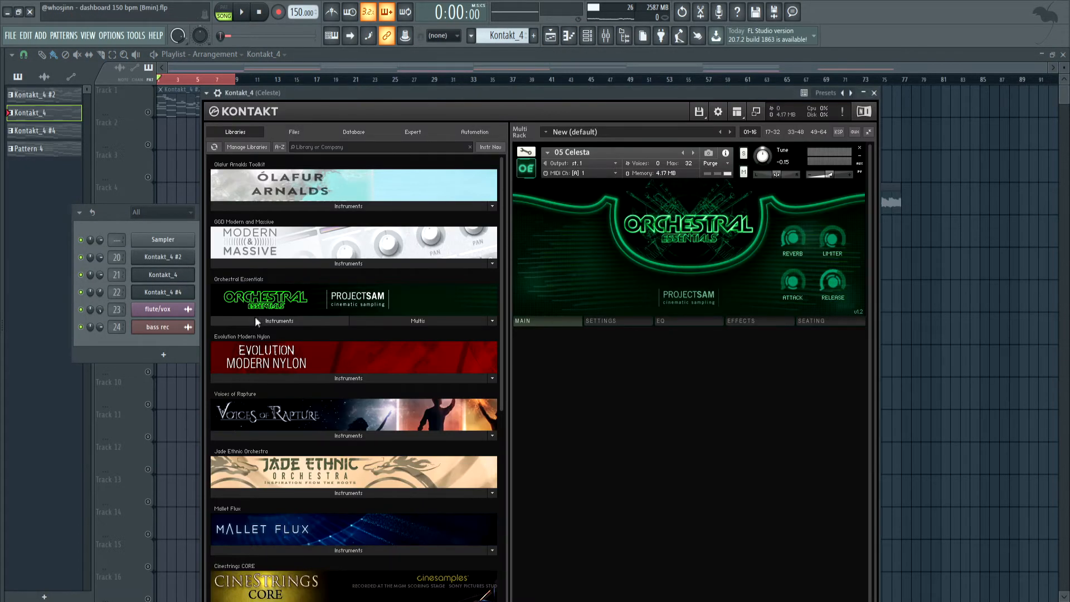
click(255, 321)
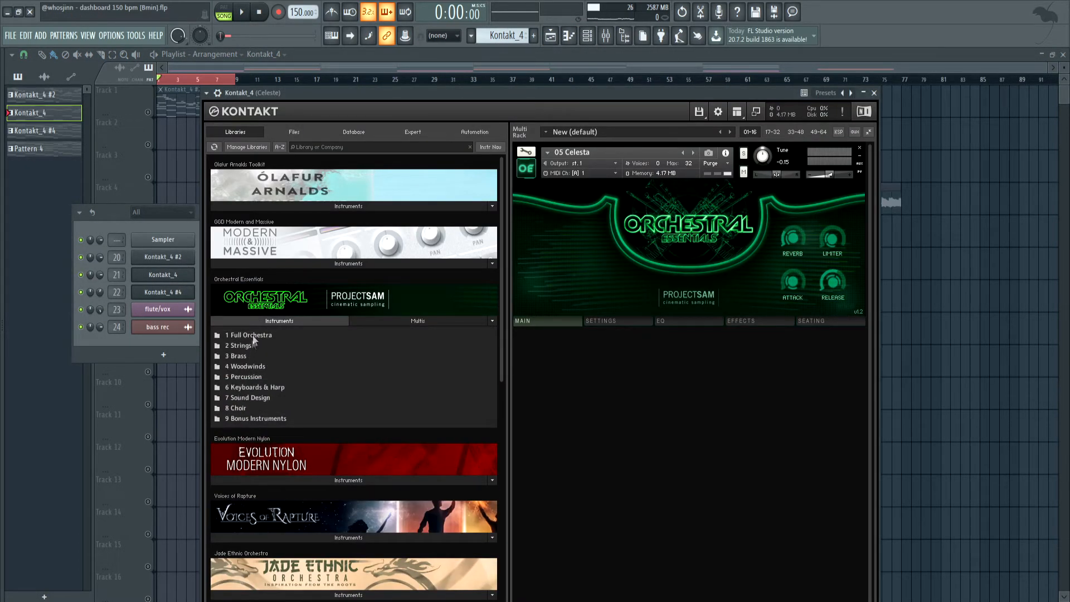
click(243, 365)
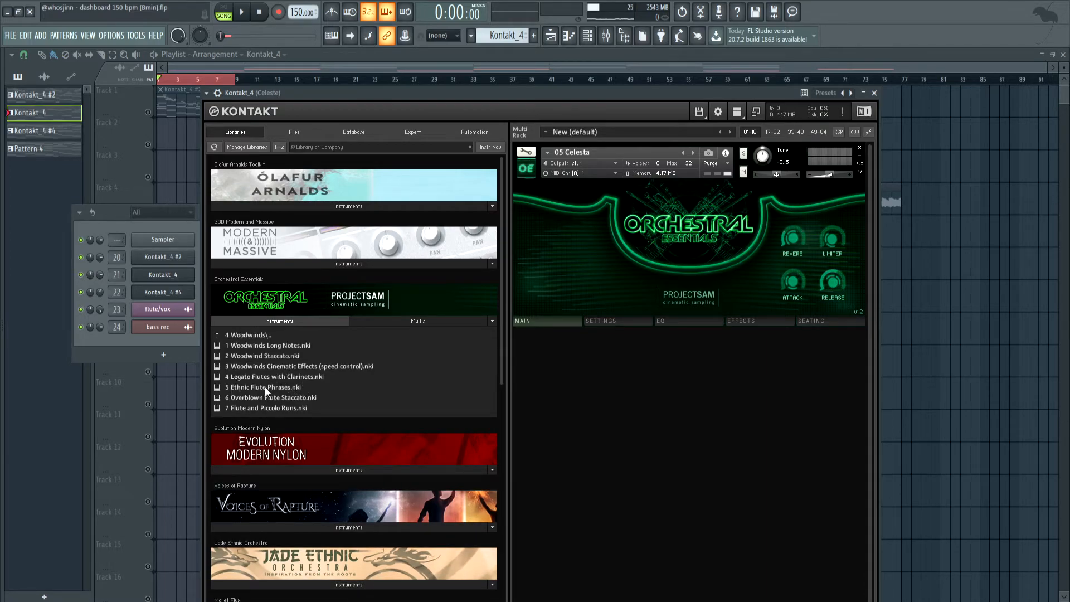
key(F12)
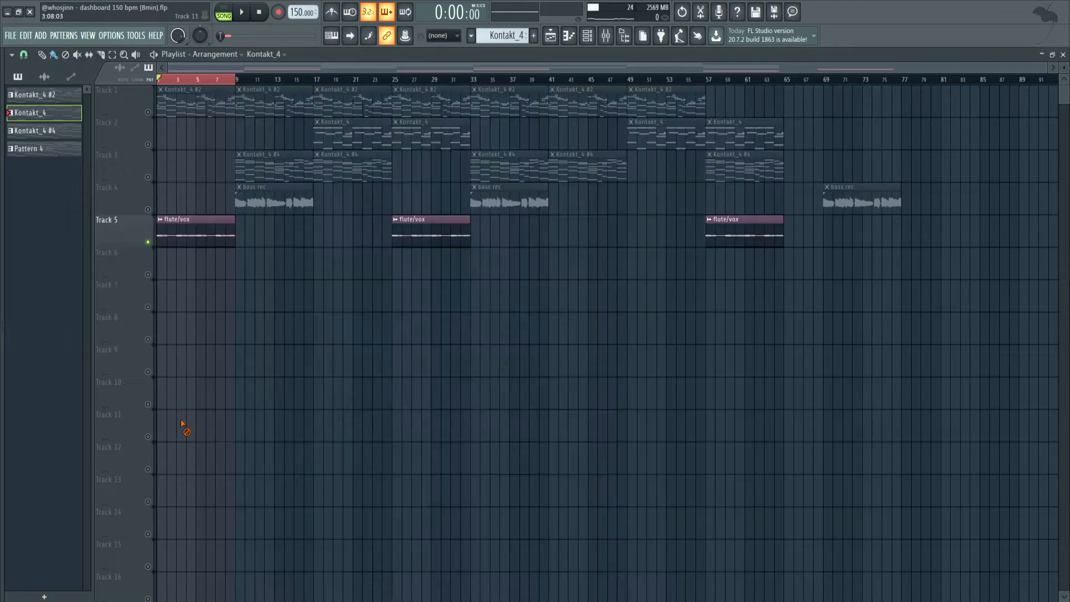
- Show the effects on the flute runs mixer track, and audition the soloed flute/vox clip in the playlist
click(606, 35)
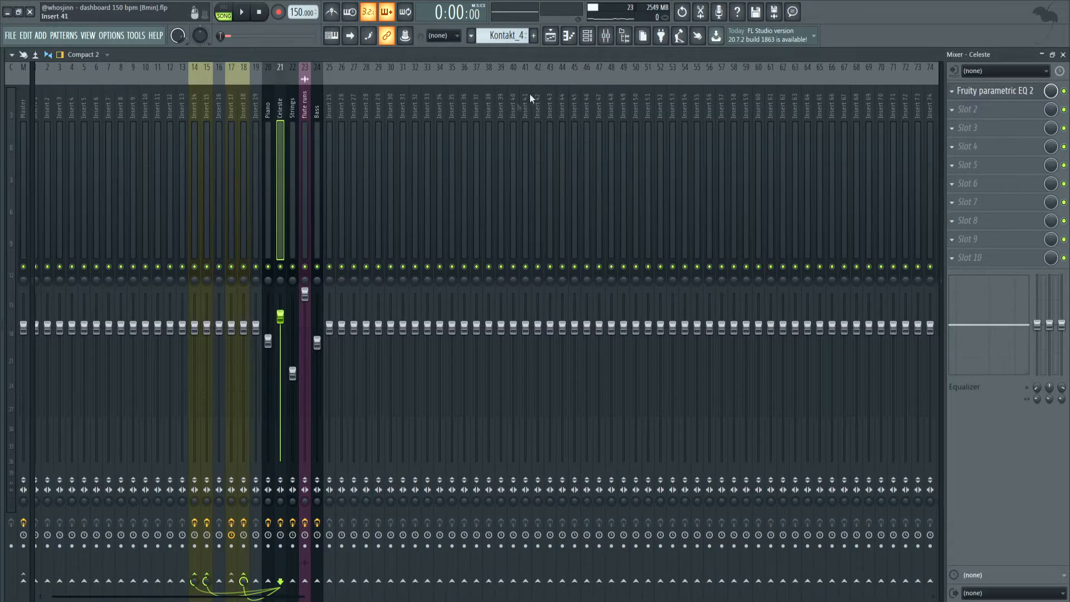
click(300, 94)
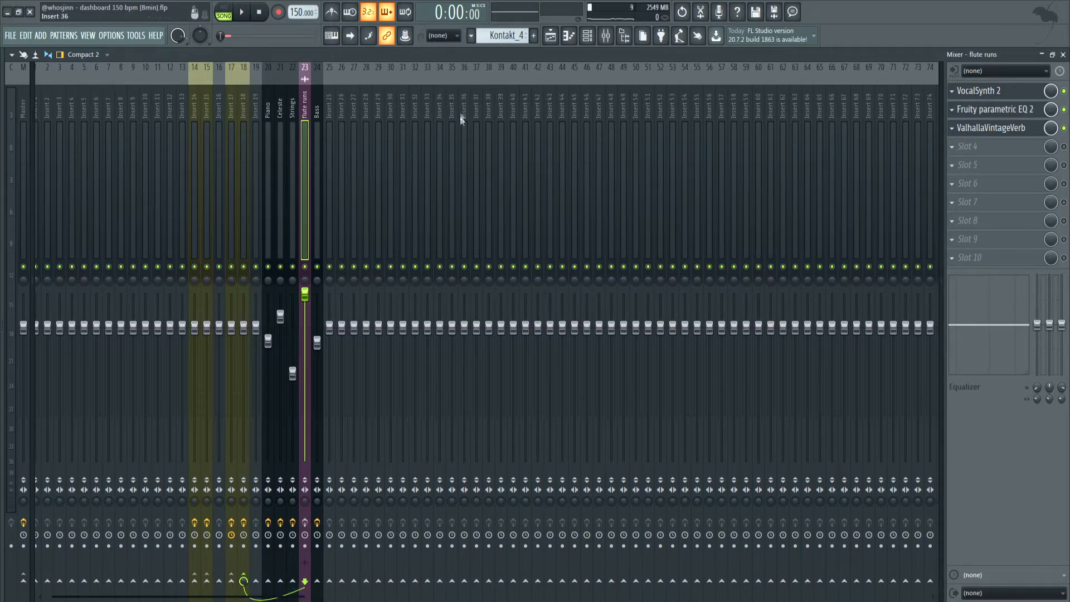
click(550, 39)
key(space)
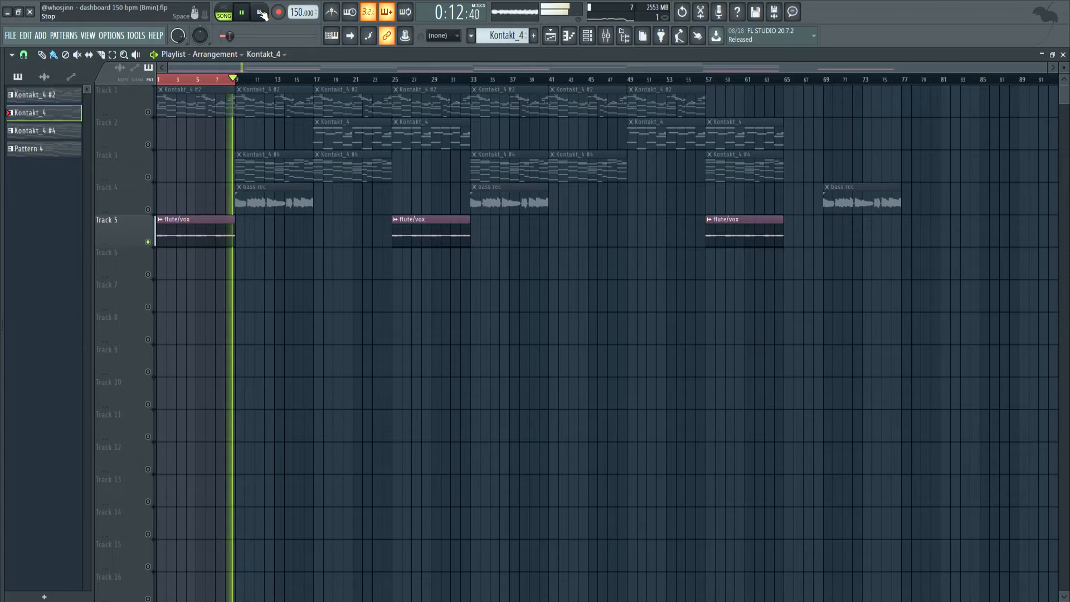
click(261, 14)
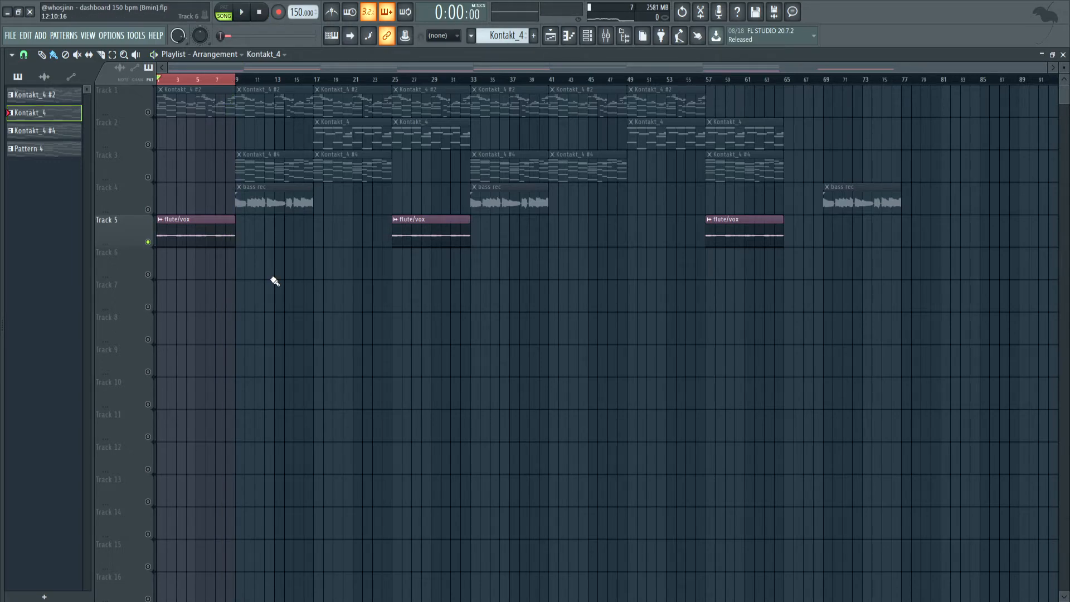
- With the flute runs track's EQ and reverb bypassed, inspect VocalSynth 2 and its global presets, and close the plugin
click(608, 37)
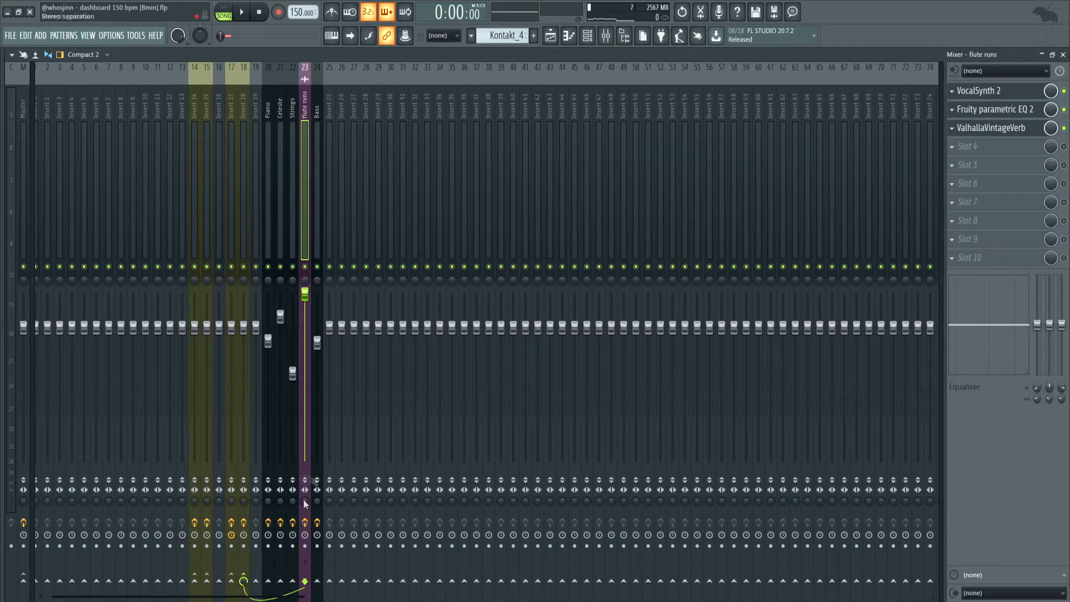
click(1025, 94)
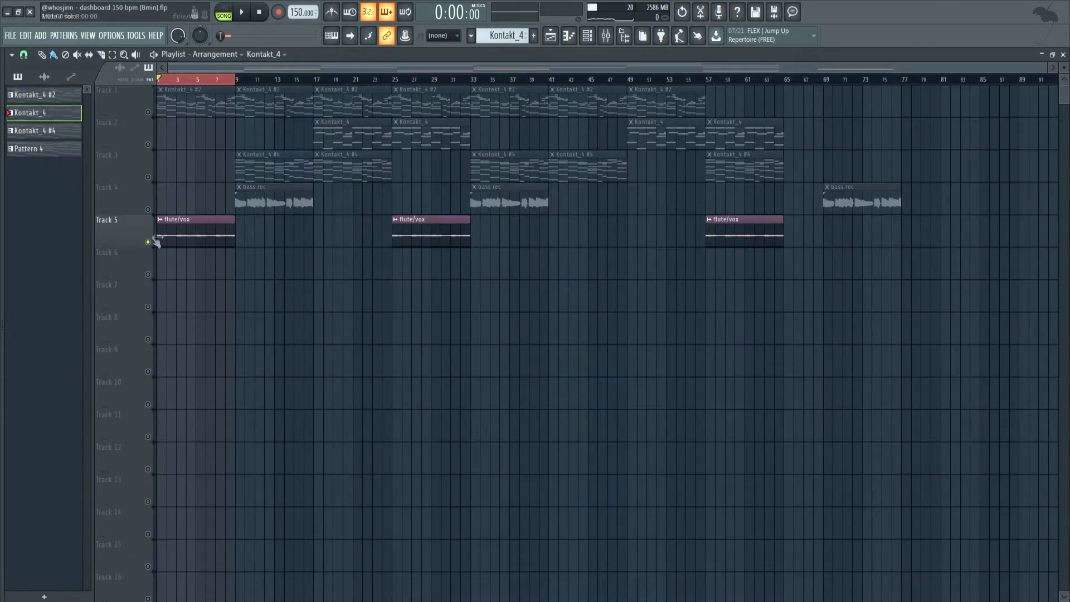
click(606, 36)
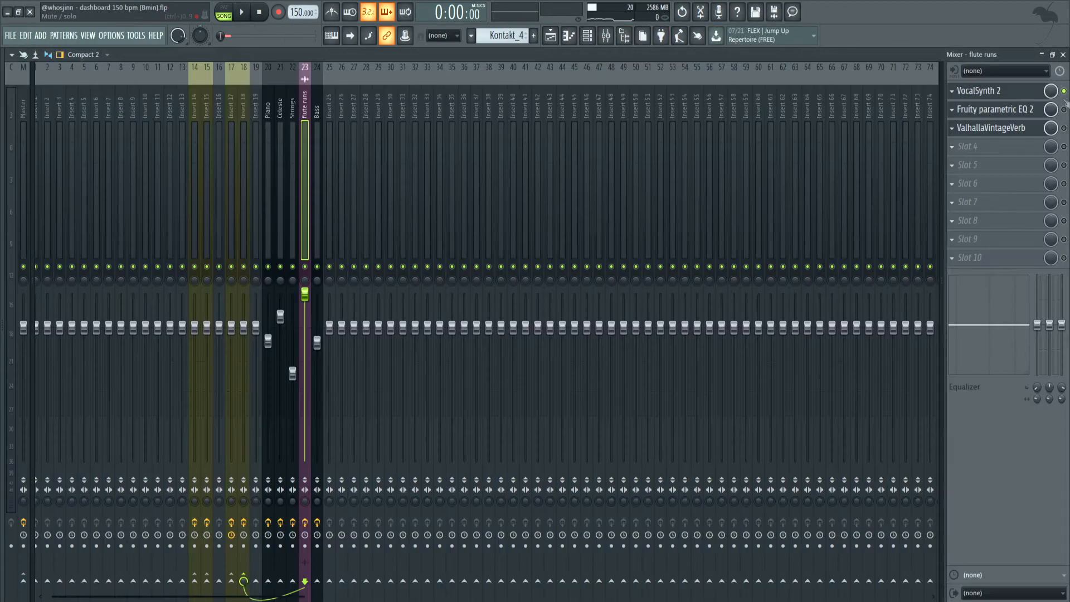
drag(354, 134, 483, 112)
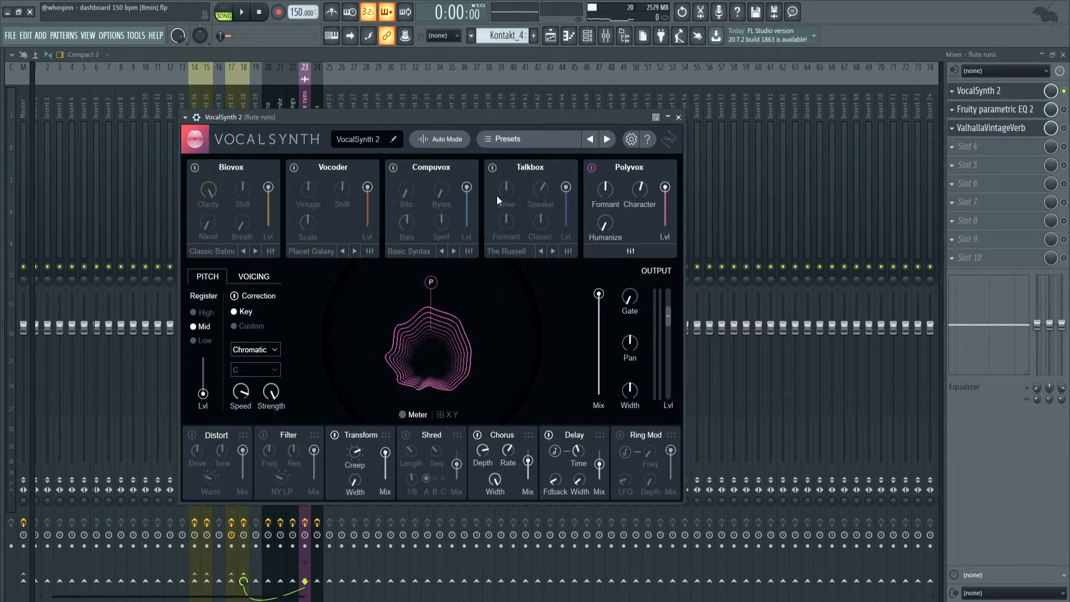
click(493, 139)
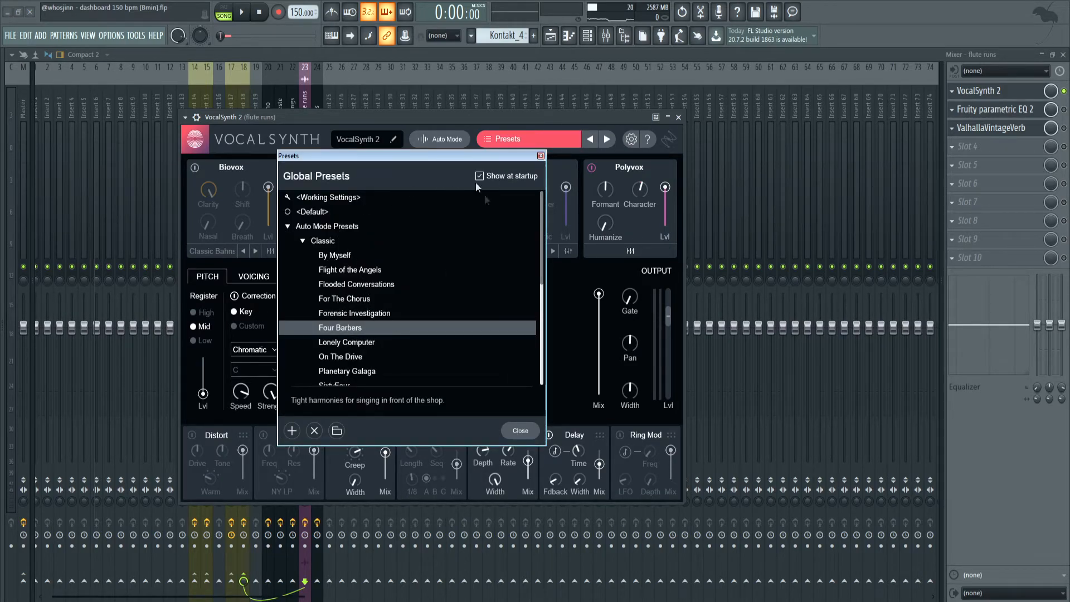
click(519, 430)
click(678, 117)
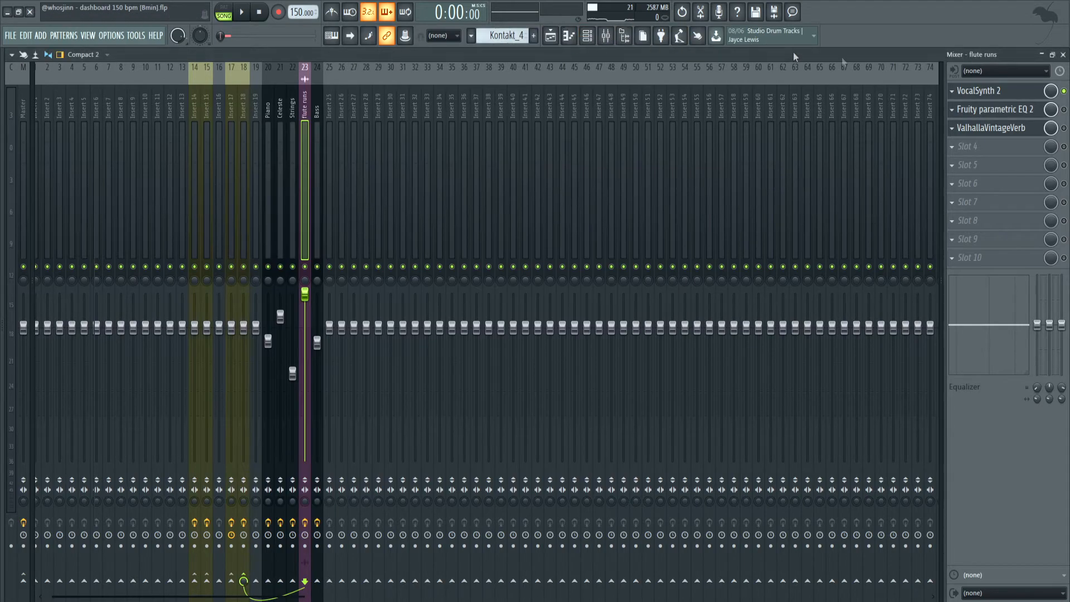
- Play the flute runs track through VocalSynth 2 alone with the plugin window open, and stop playback
click(243, 13)
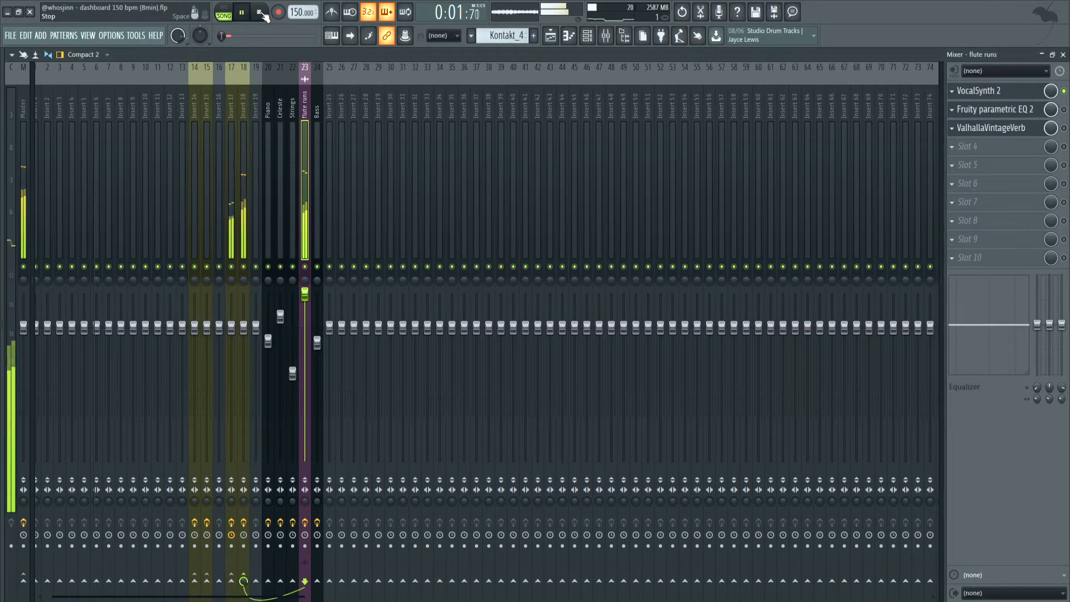
click(986, 90)
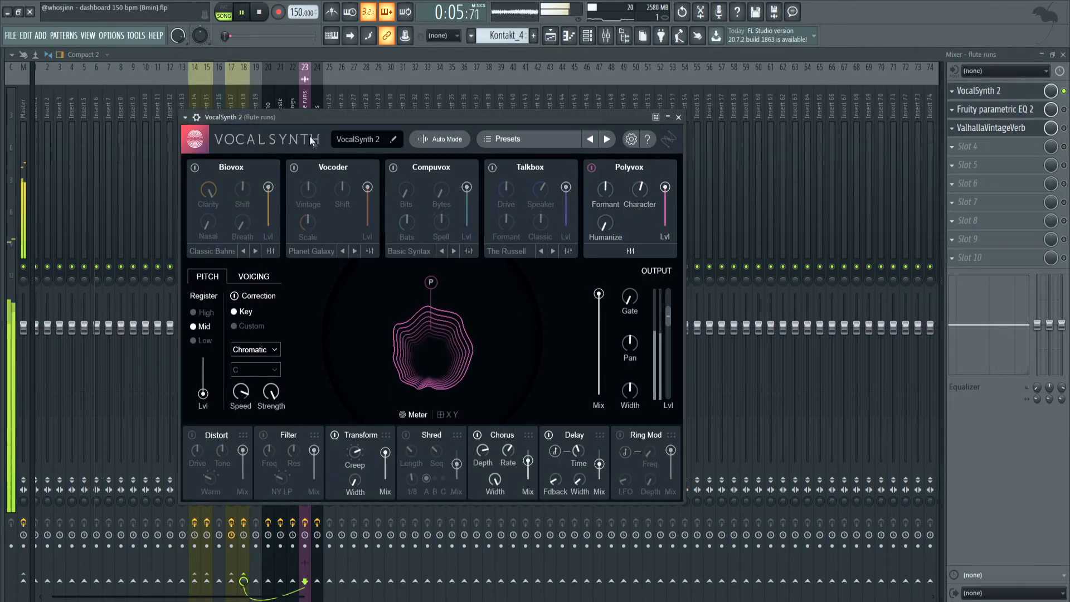
click(269, 12)
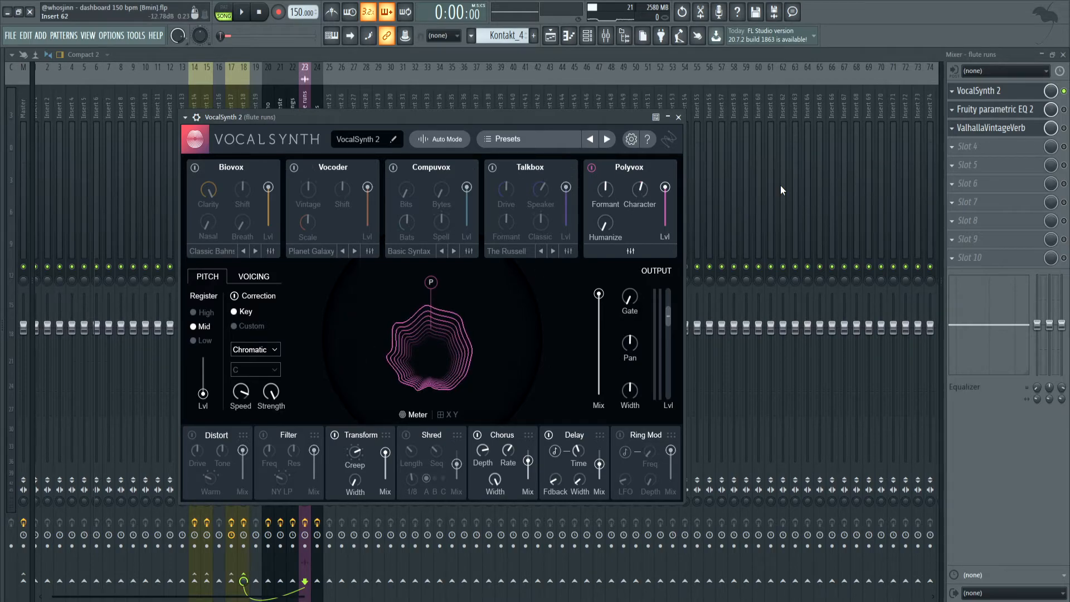
- Show the flute runs track's Fruity parametric EQ 2 and ValhallaVintageVerb settings, and audition the full effect chain
click(1001, 111)
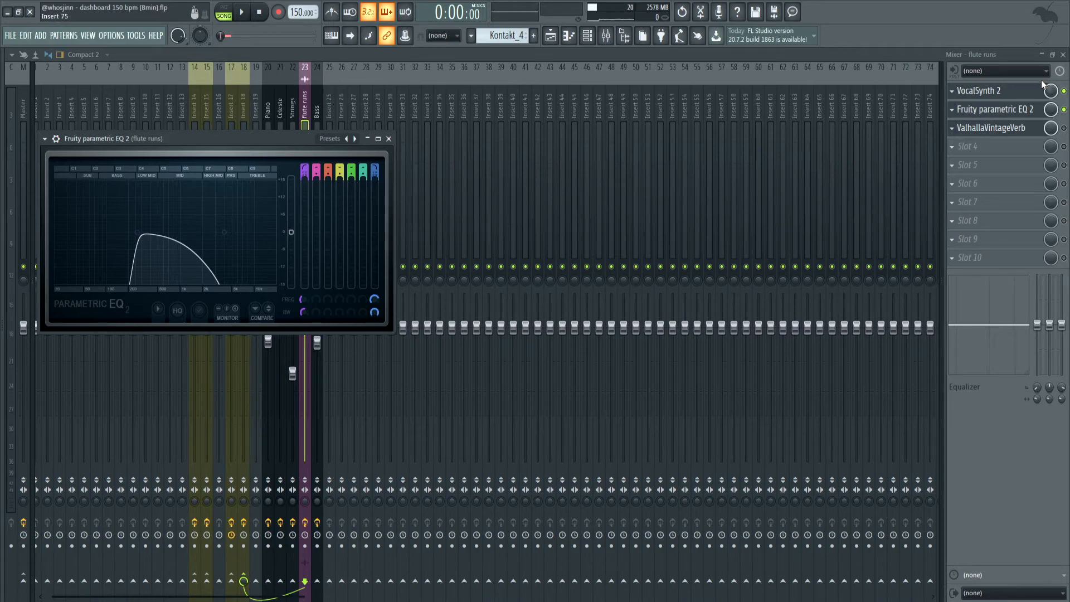
click(994, 109)
click(991, 127)
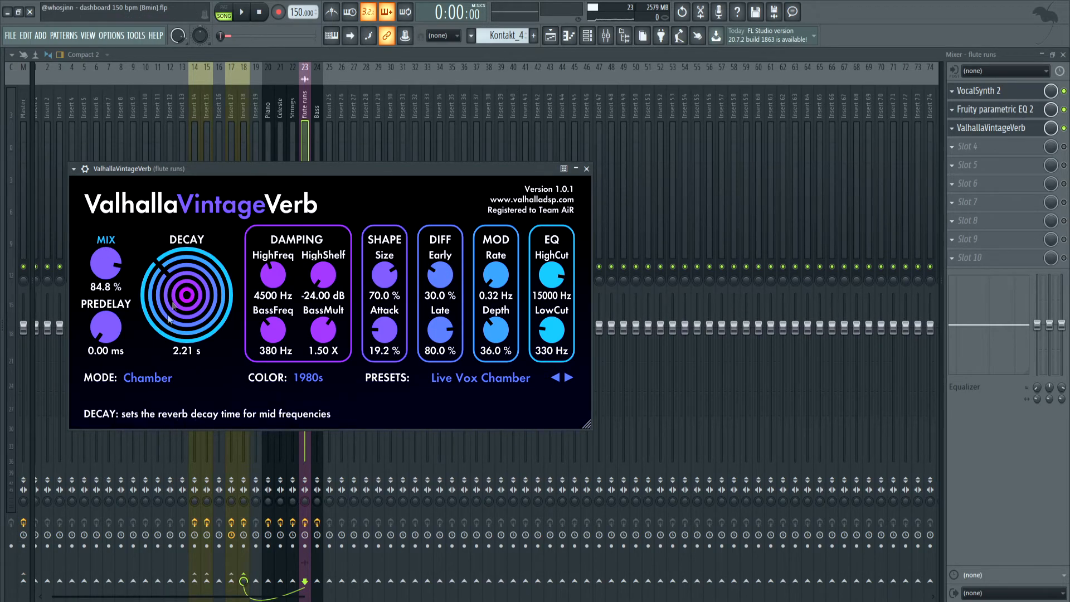
click(247, 19)
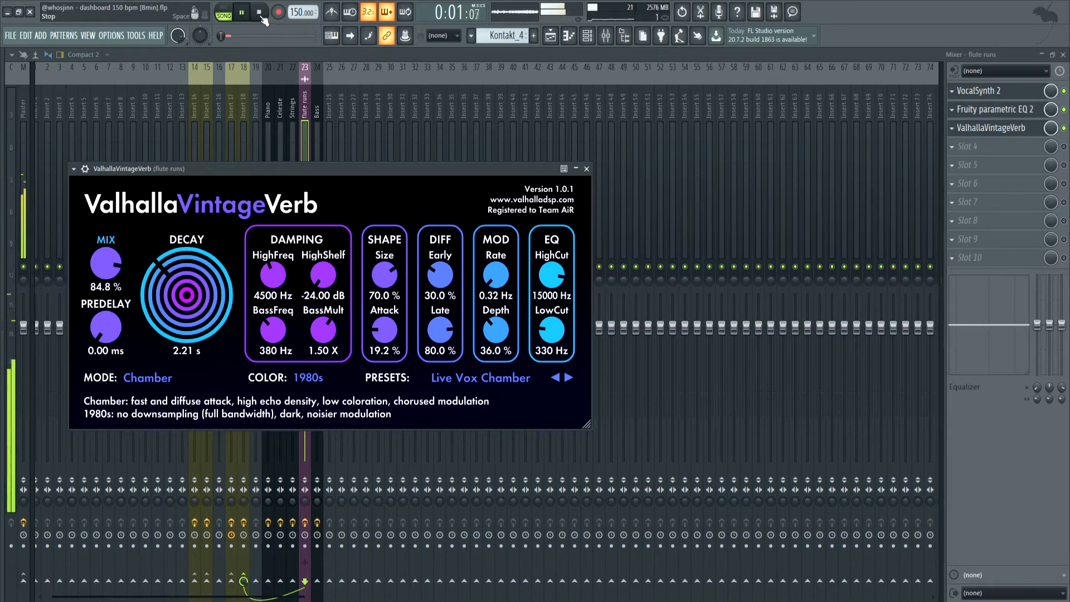
click(262, 17)
- Return to the playlist, unmute all tracks, select bars 25 to 33 and audition the layered section
click(552, 36)
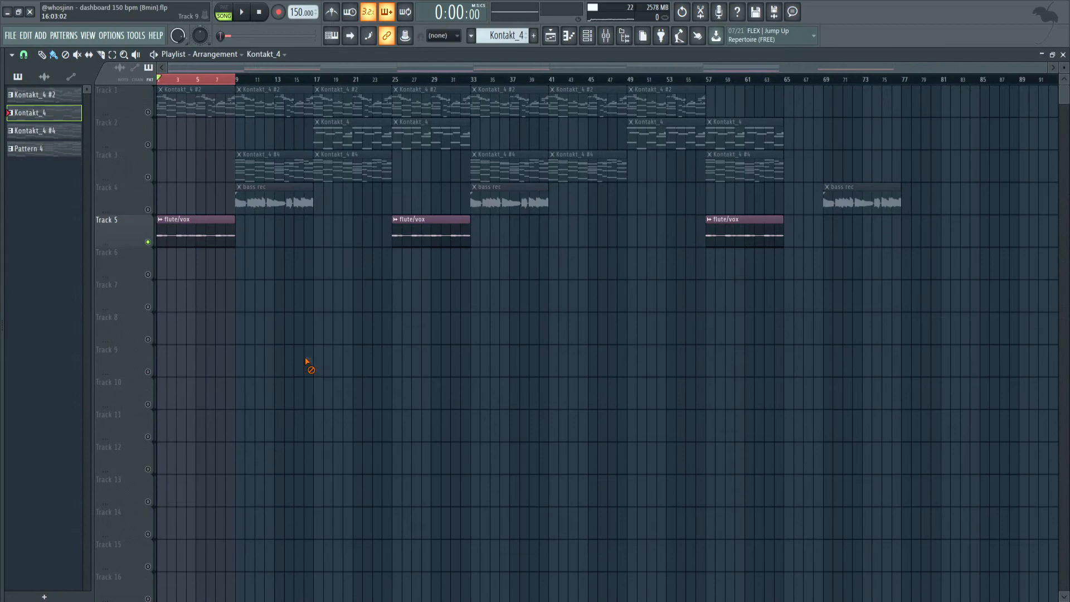
click(147, 112)
right_click(233, 82)
right_click(148, 113)
right_click(148, 113)
drag(393, 80, 472, 81)
click(241, 12)
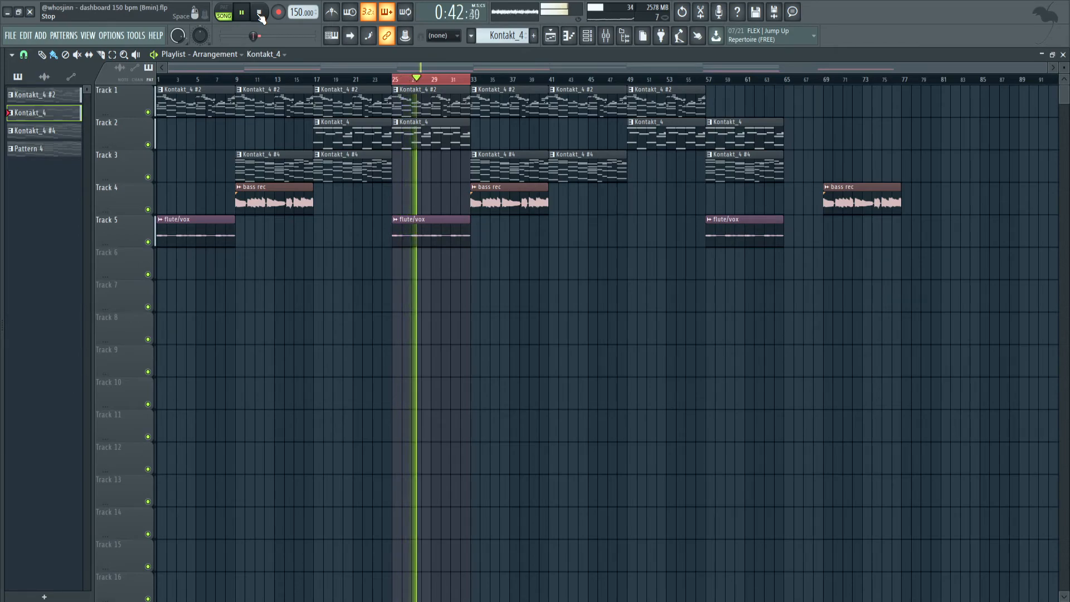
click(259, 13)
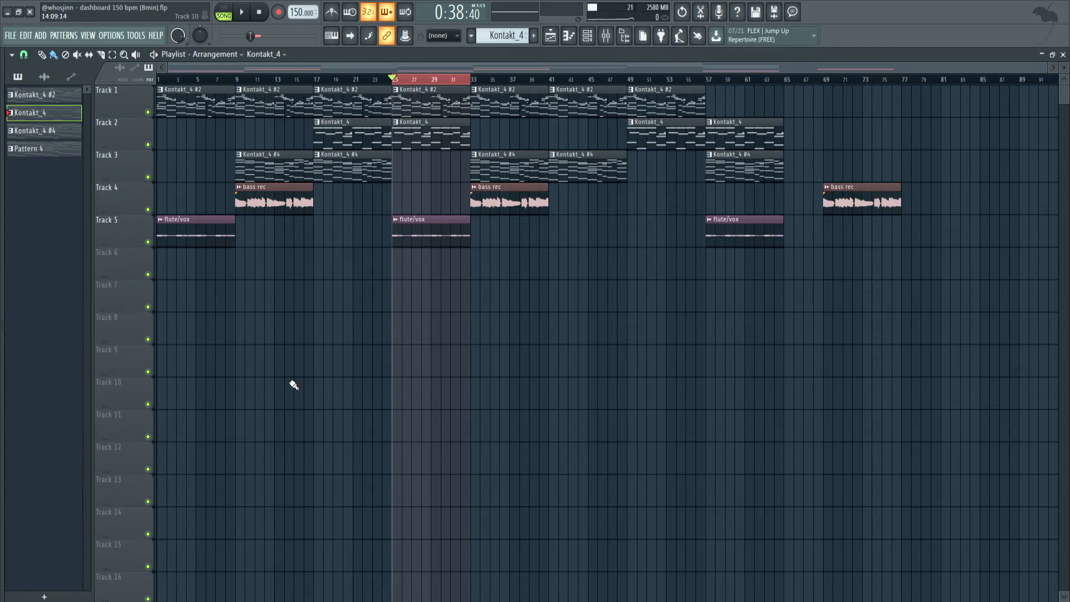
- Change the time selection to bars 9 to 17, solo Track 4 and audition the bass rec clip
double_click(434, 82)
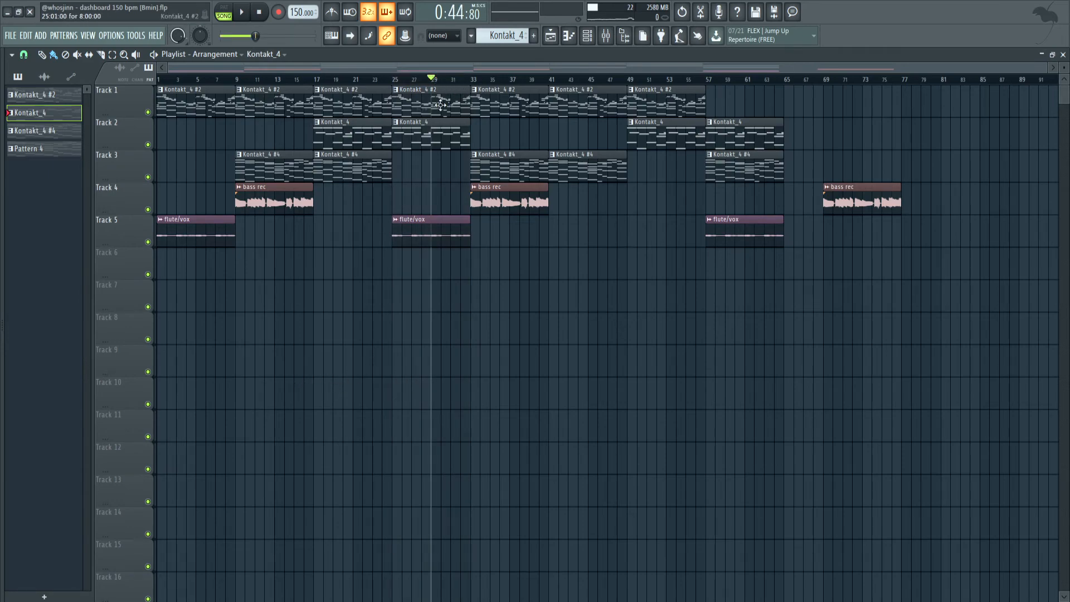
drag(319, 82, 235, 81)
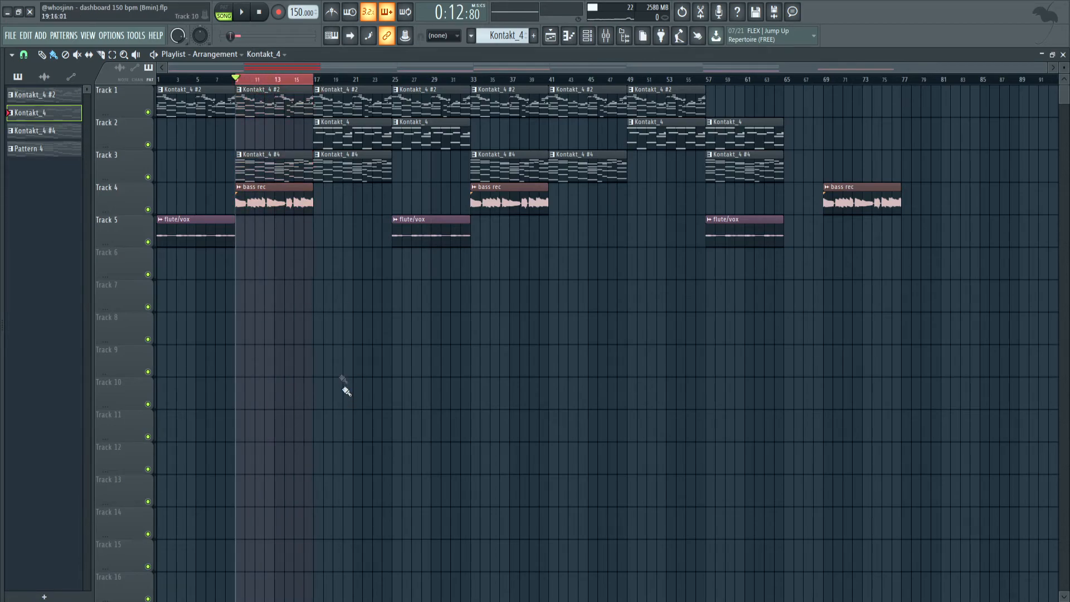
ctrl+click(147, 210)
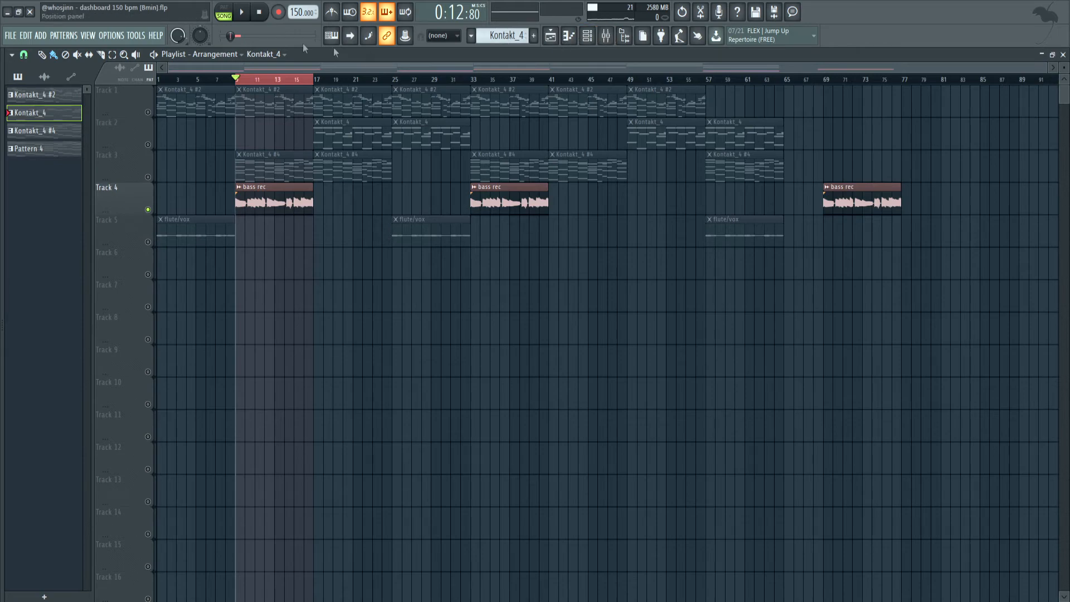
click(244, 14)
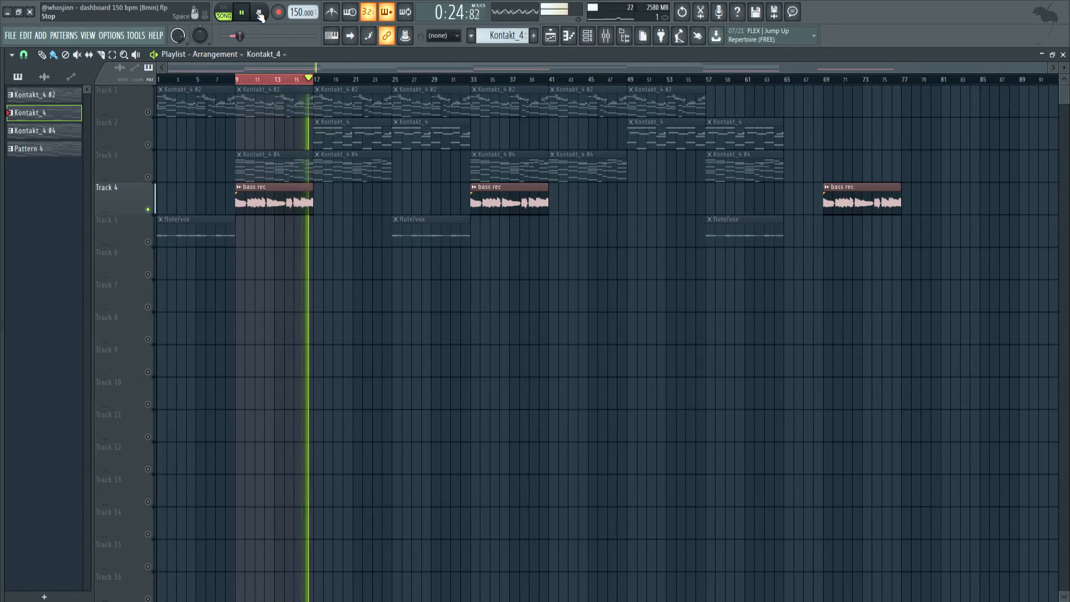
click(259, 13)
click(259, 13)
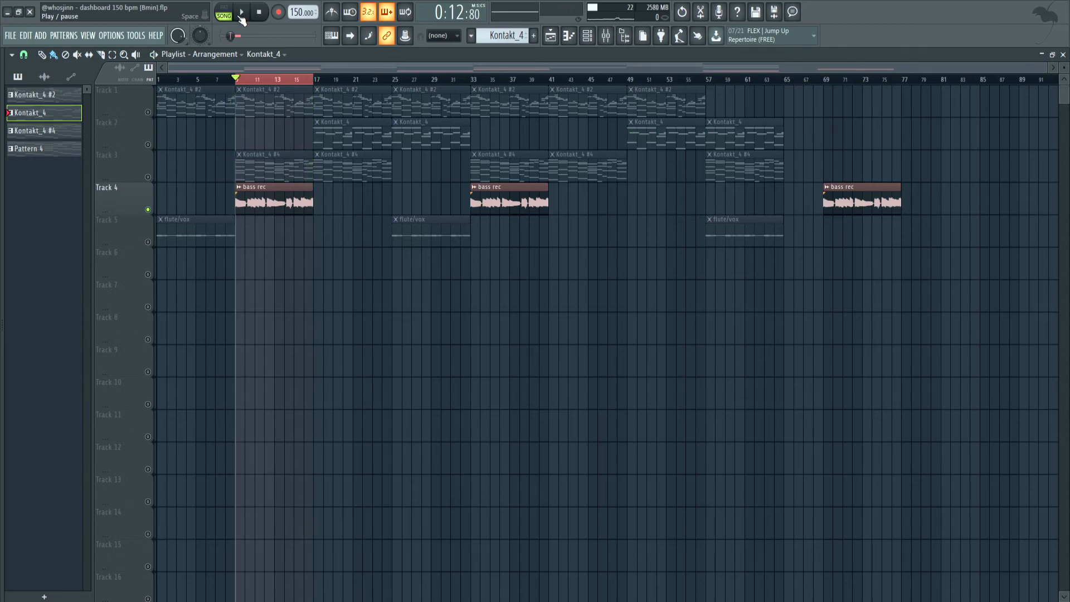
- Unsolo Track 4, clear the time selection, reset playback to the start and open the mixer
right_click(147, 209)
click(228, 82)
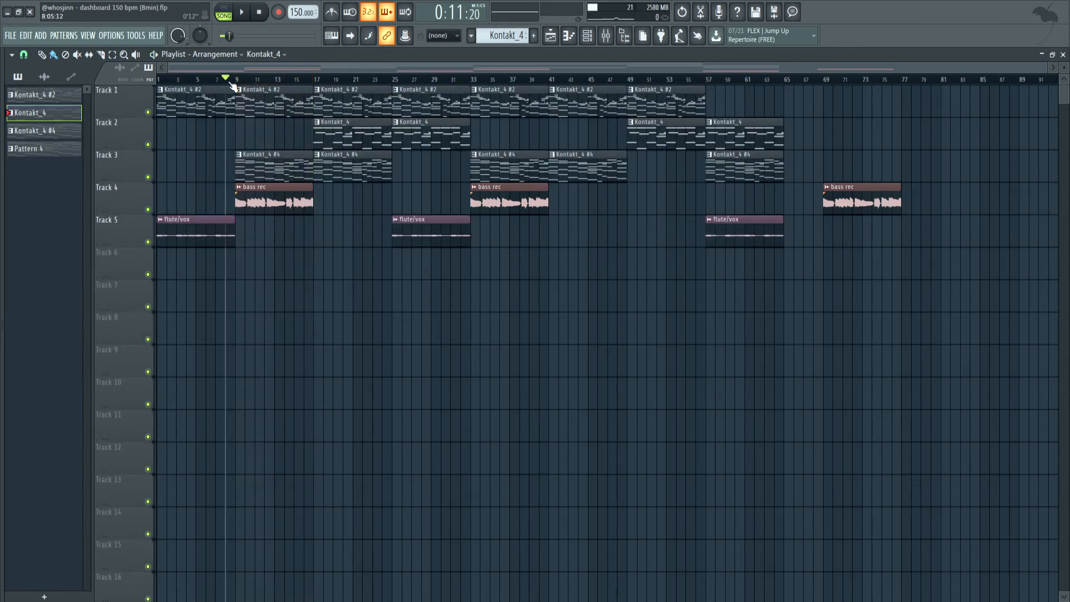
click(260, 14)
click(610, 37)
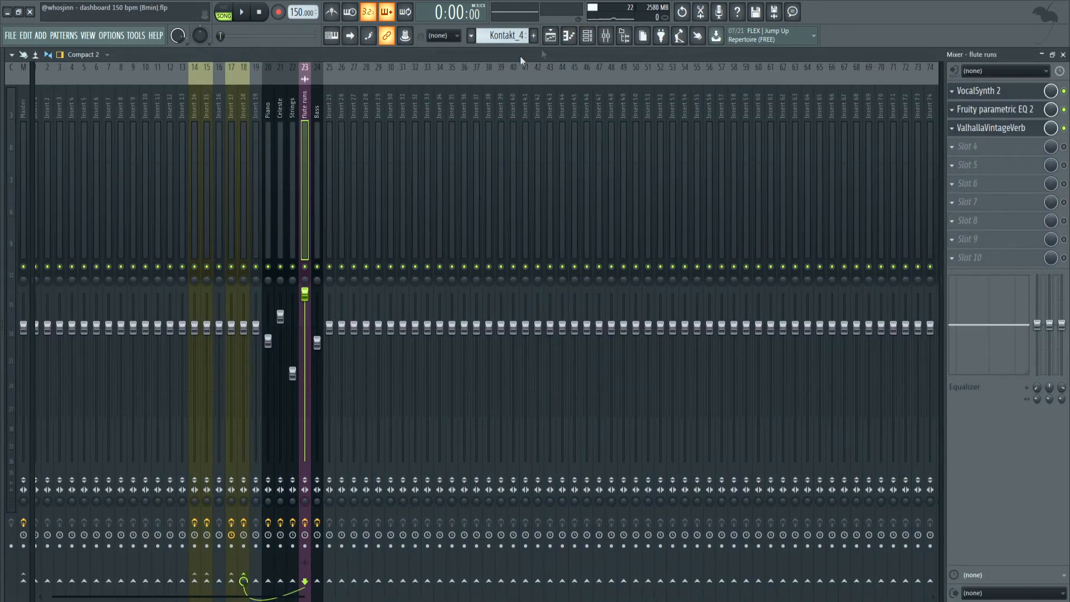
- Show the Piano mixer track's Fruity parametric EQ 2 and CLA-2A Stereo compressor settings
click(273, 104)
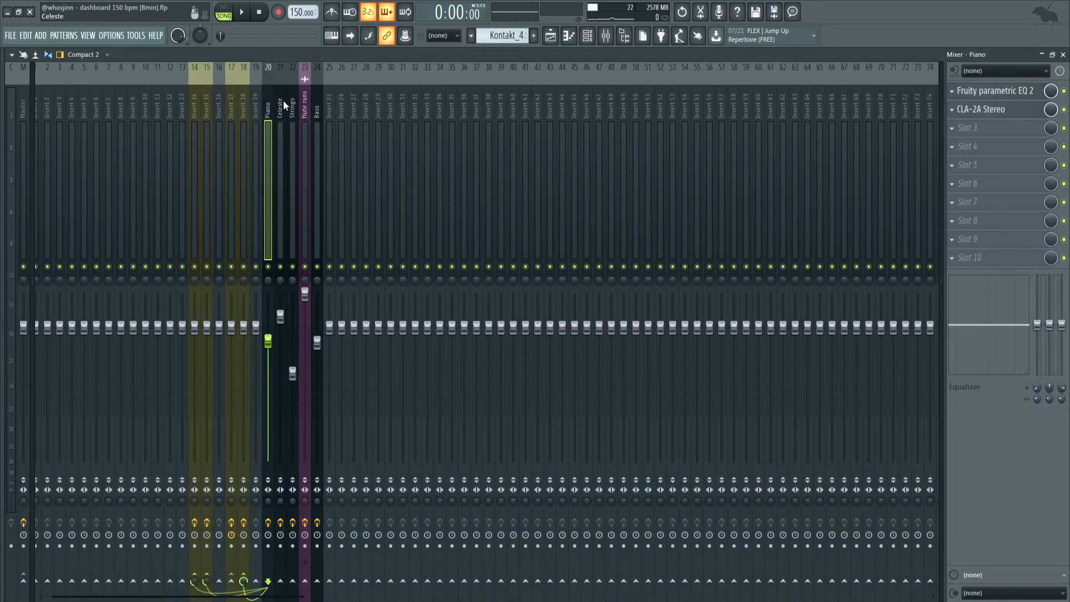
click(1022, 92)
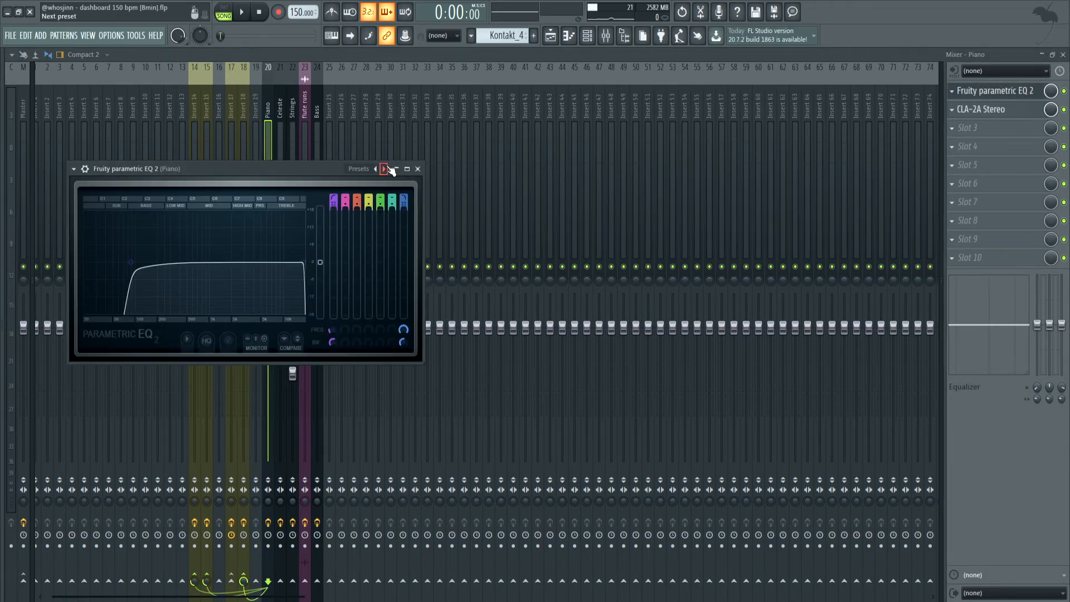
click(267, 109)
click(977, 110)
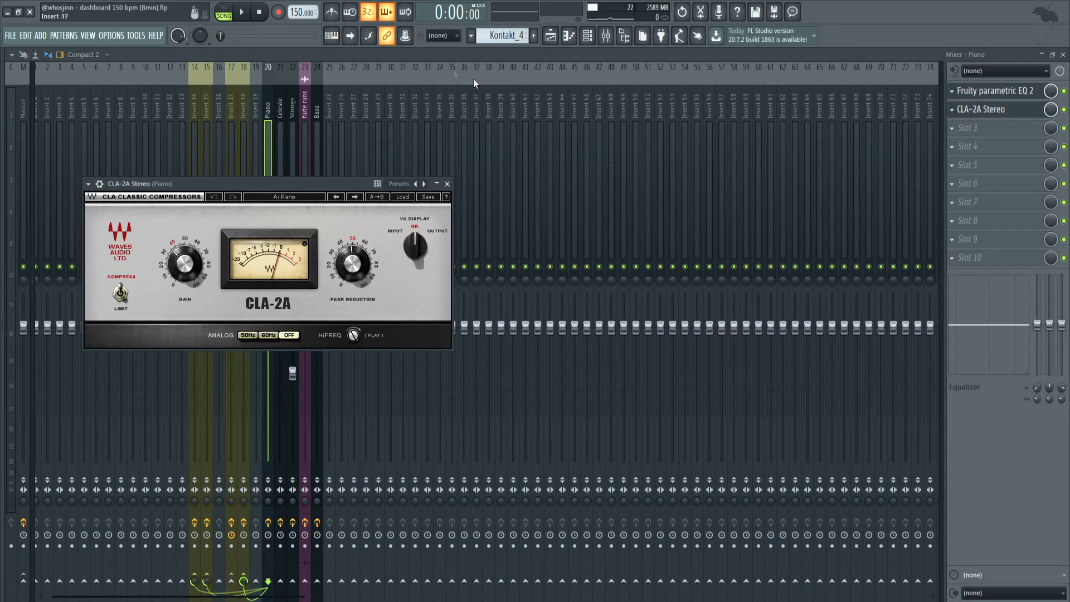
- Solo Track 1 in the playlist and audition the piano with its CLA-2A Stereo compressor open in the mixer
click(550, 36)
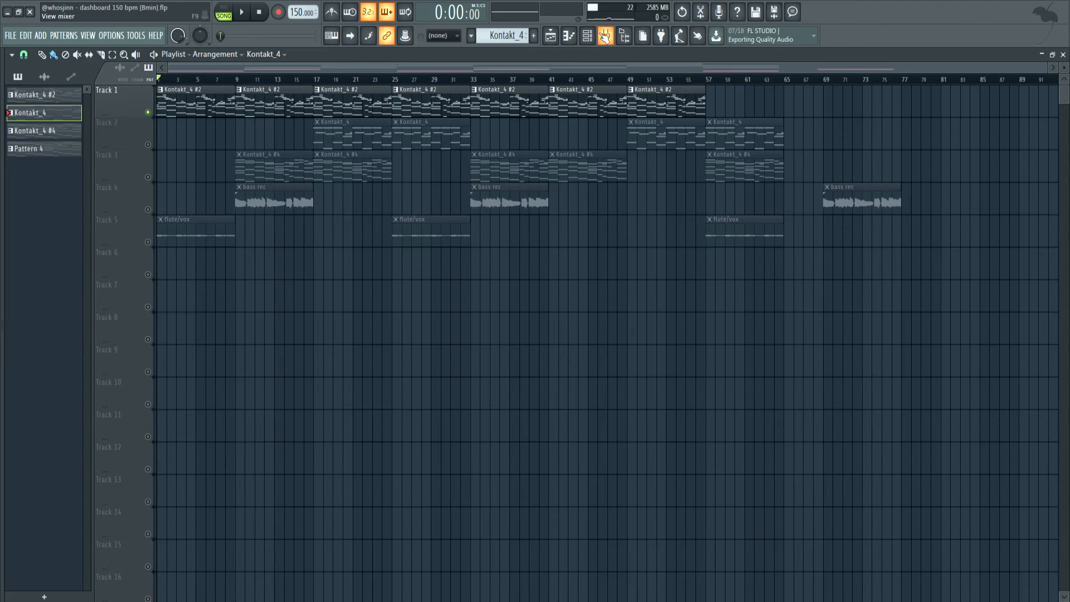
click(605, 35)
click(1003, 110)
key(space)
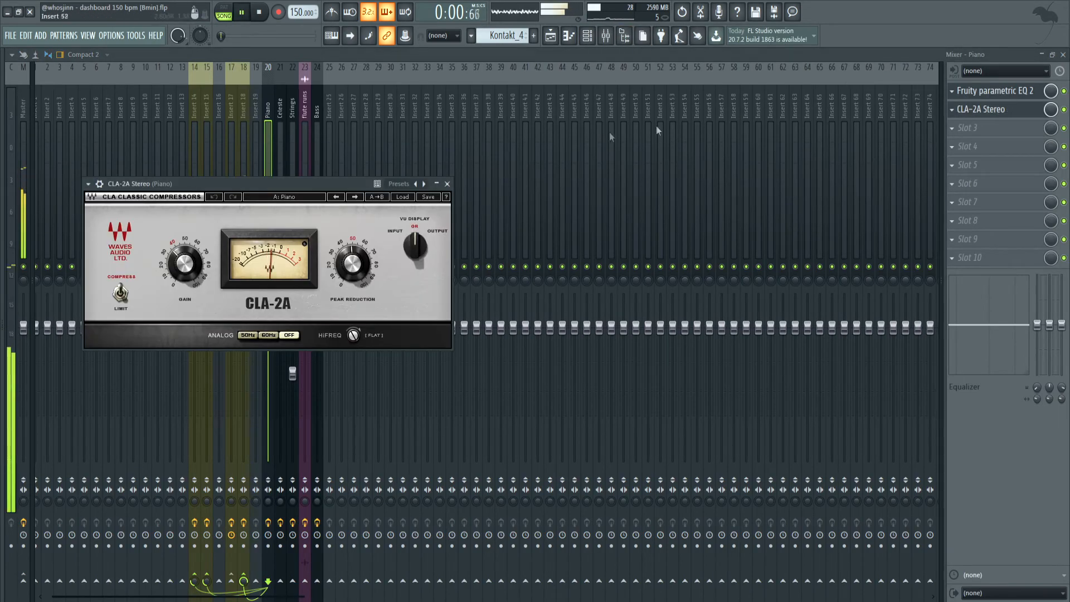
key(space)
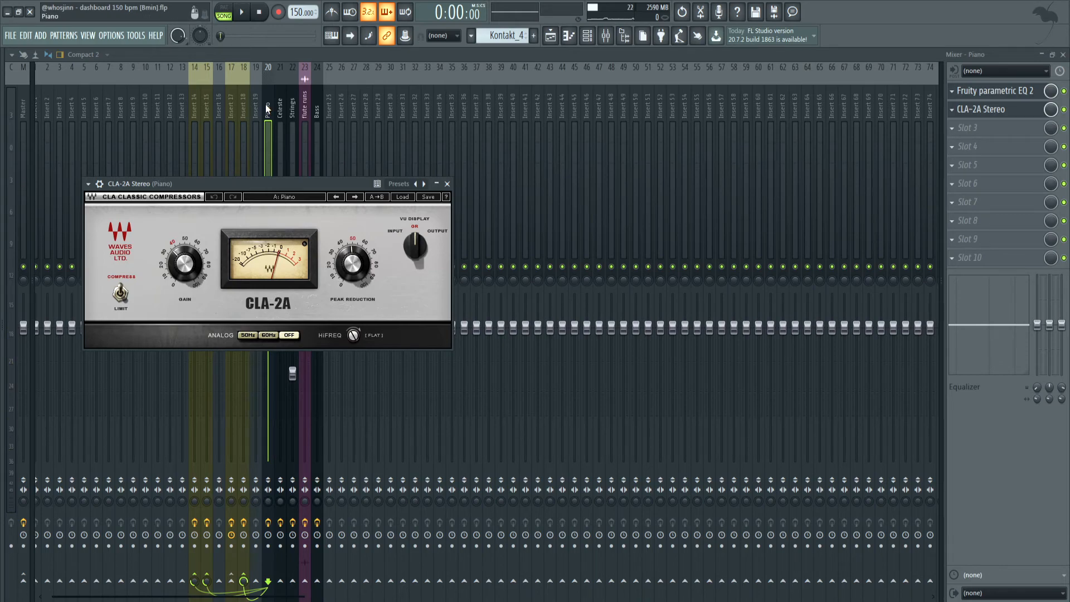
click(550, 35)
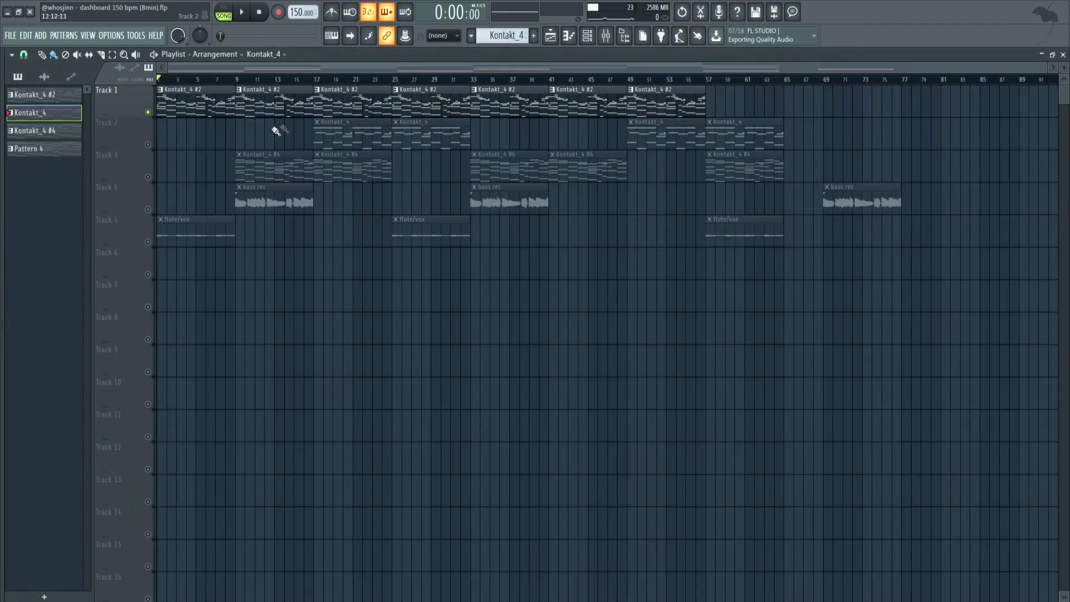
click(606, 35)
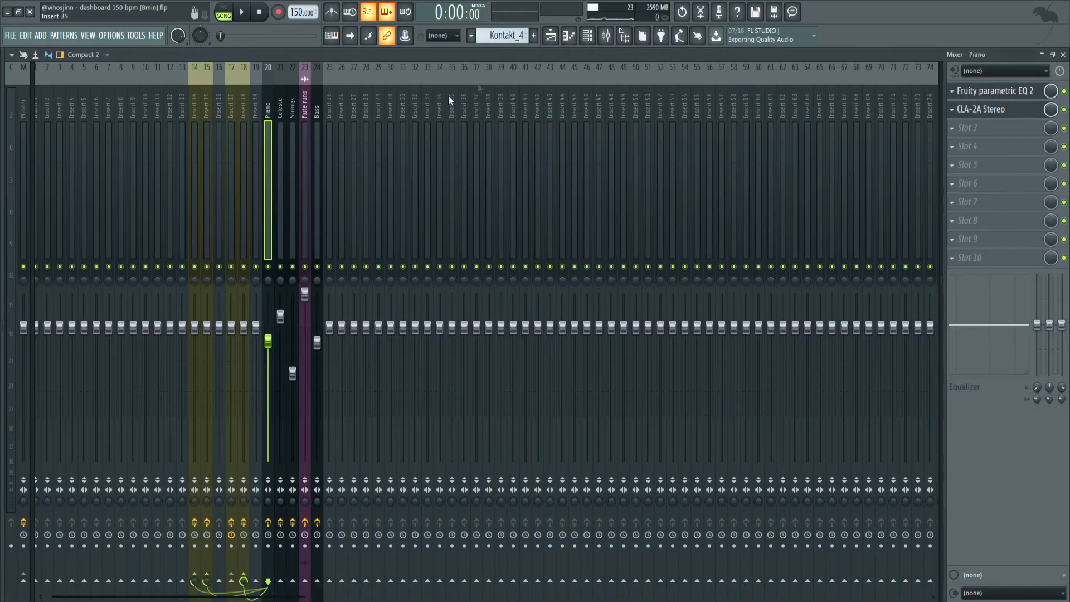
- Select the Celeste mixer track and show its Fruity parametric EQ 2 curve
click(290, 106)
click(285, 106)
click(293, 105)
click(279, 105)
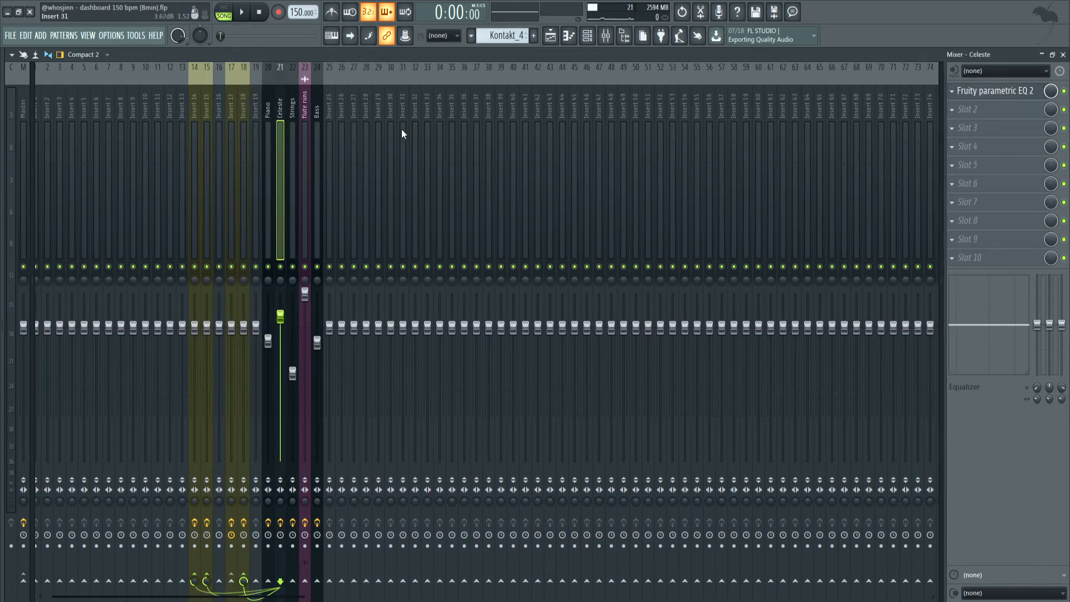
click(984, 90)
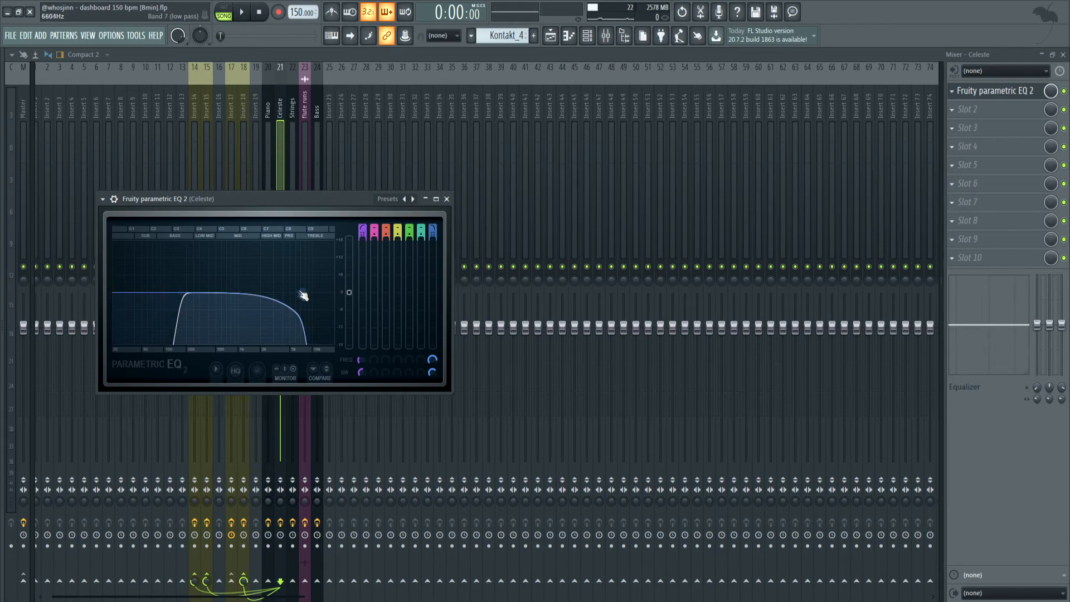
- Show the Strings mixer track's Fruity parametric EQ 2 and CLA-2A Stereo compressor settings
click(291, 89)
click(1008, 92)
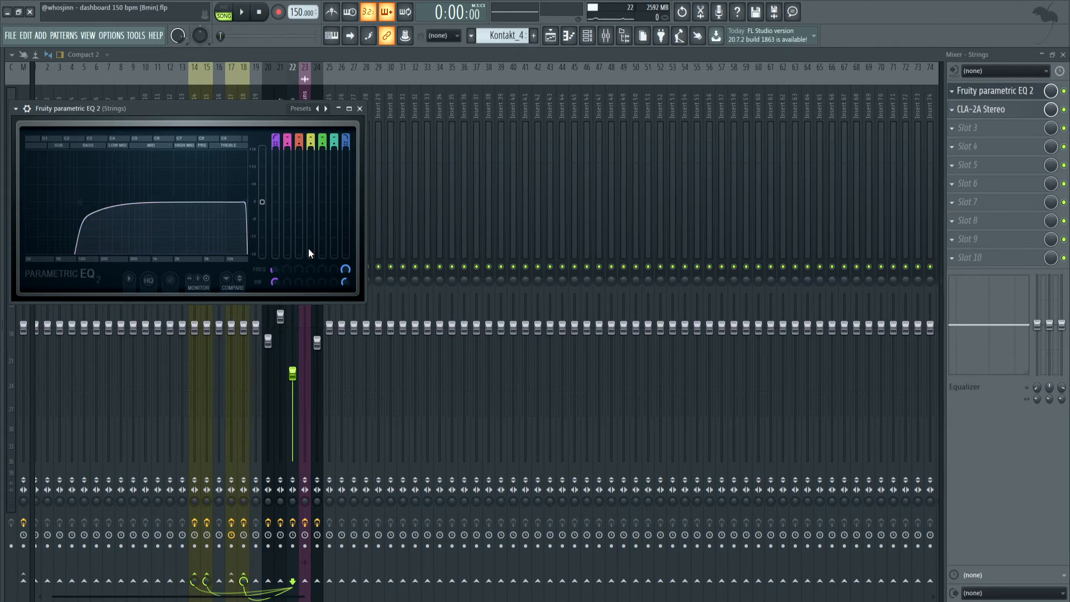
click(981, 109)
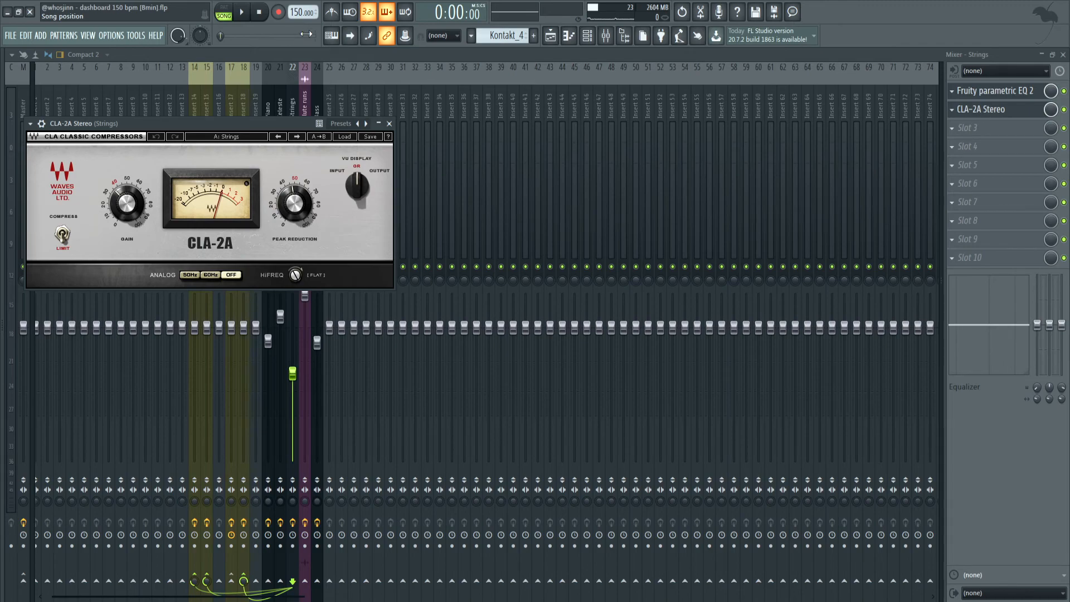
- Show the Bass mixer track's Fruity parametric EQ 2 and CLA-76 Mono_2 compressor settings
click(299, 109)
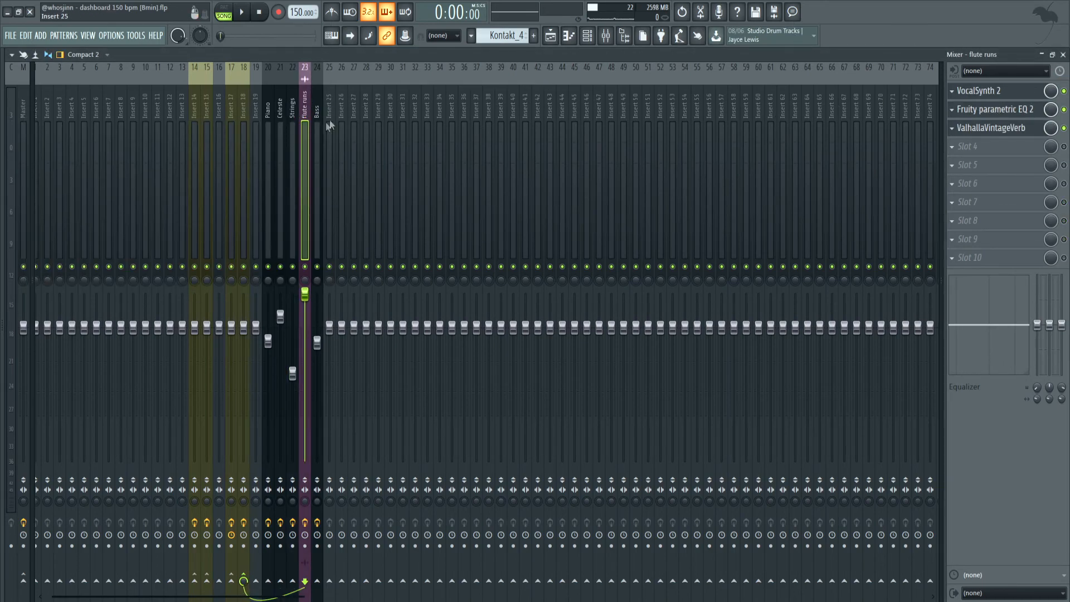
click(318, 108)
click(1011, 95)
click(1012, 96)
click(1011, 95)
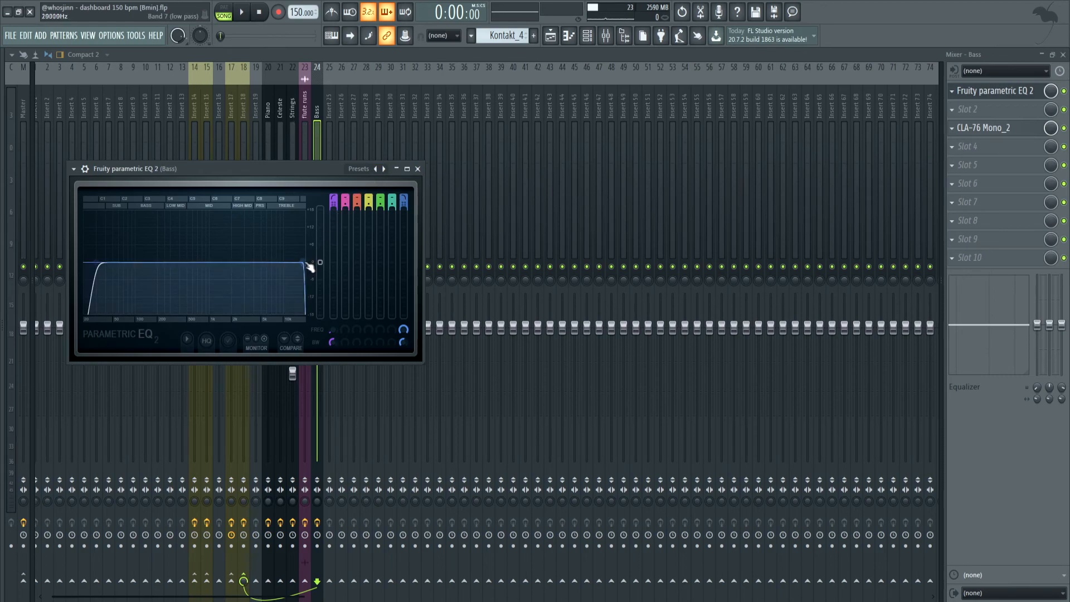
click(1013, 130)
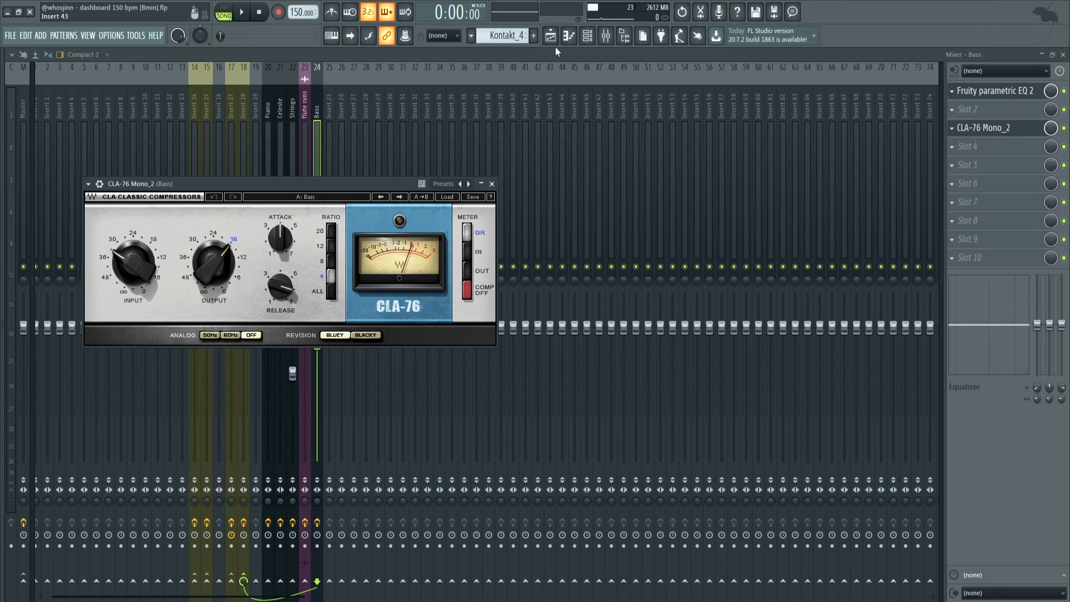
- Highlight the mixer tracks from Piano to Bass, and show the SSLComp Stereo settings on Insert 18
drag(268, 100, 299, 99)
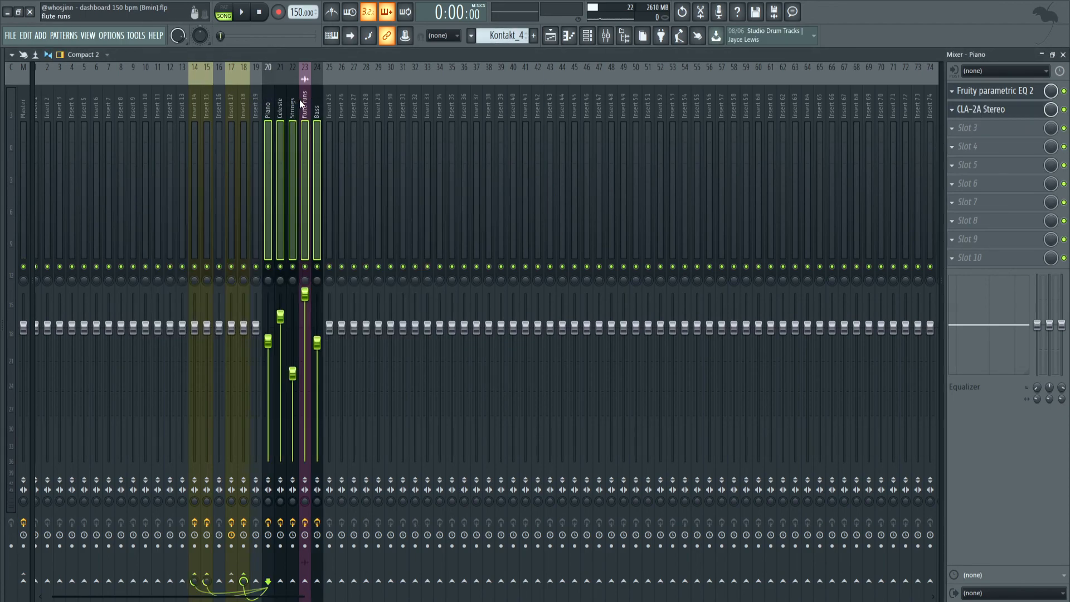
click(243, 100)
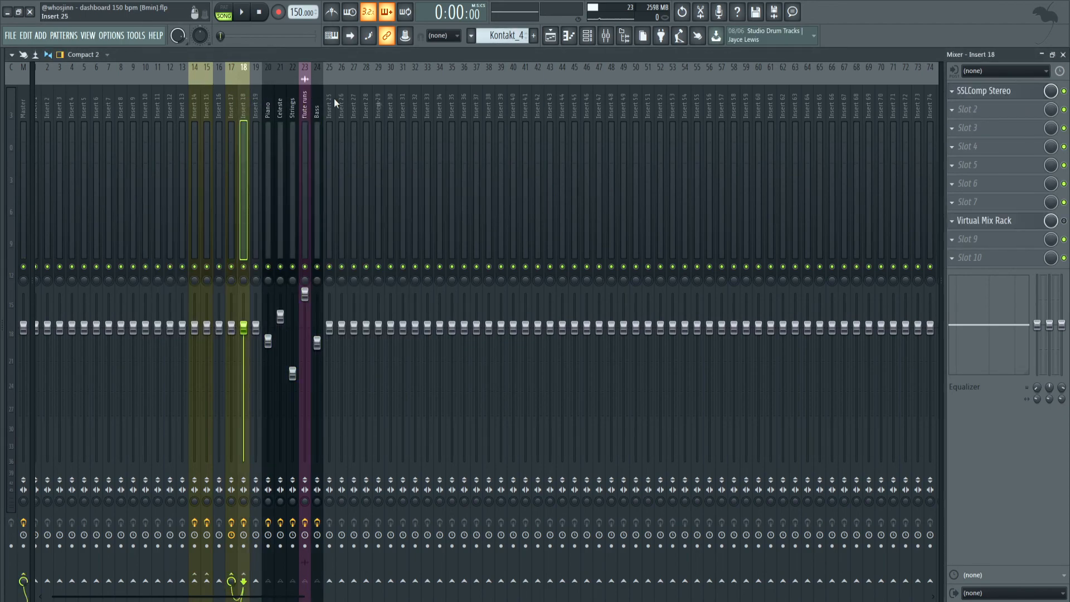
click(986, 91)
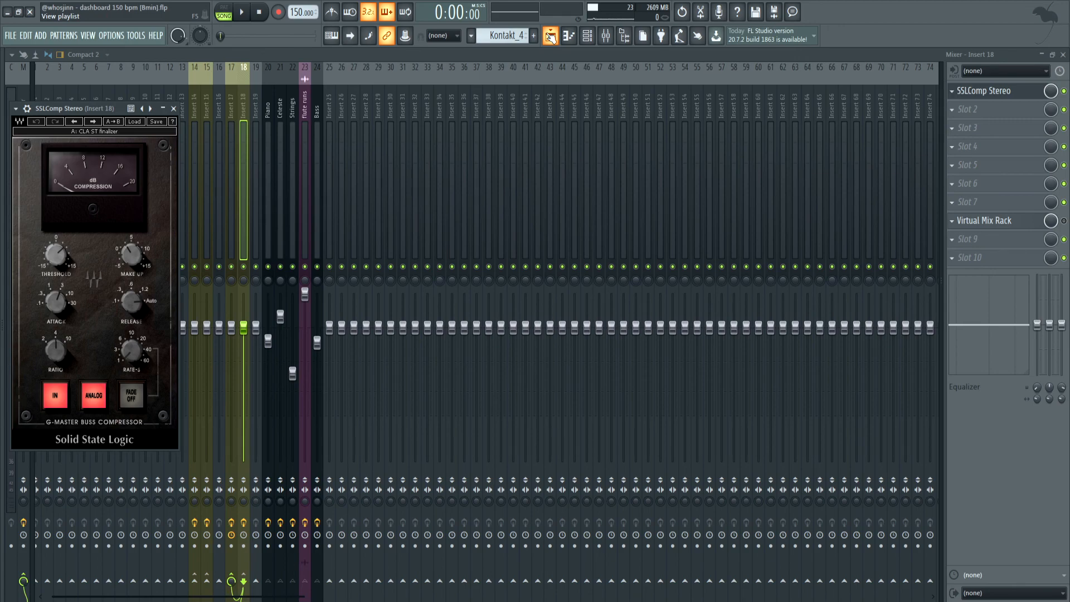
- Inspect the effect slots of Inserts 17, 15 and 14, and return to the playlist with all tracks unmuted
click(233, 103)
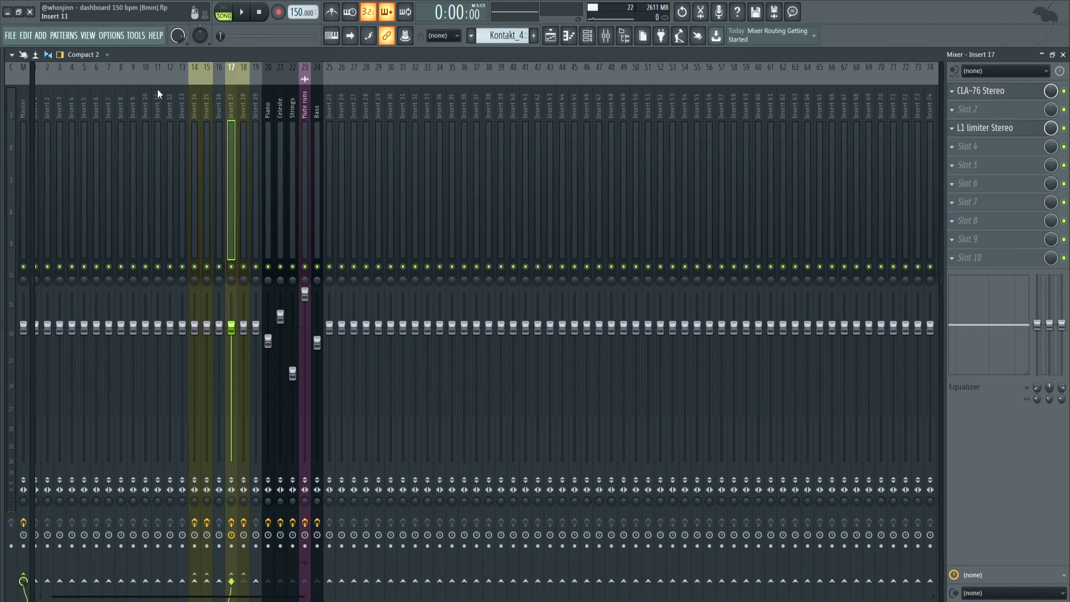
click(204, 94)
click(198, 93)
click(203, 93)
click(197, 93)
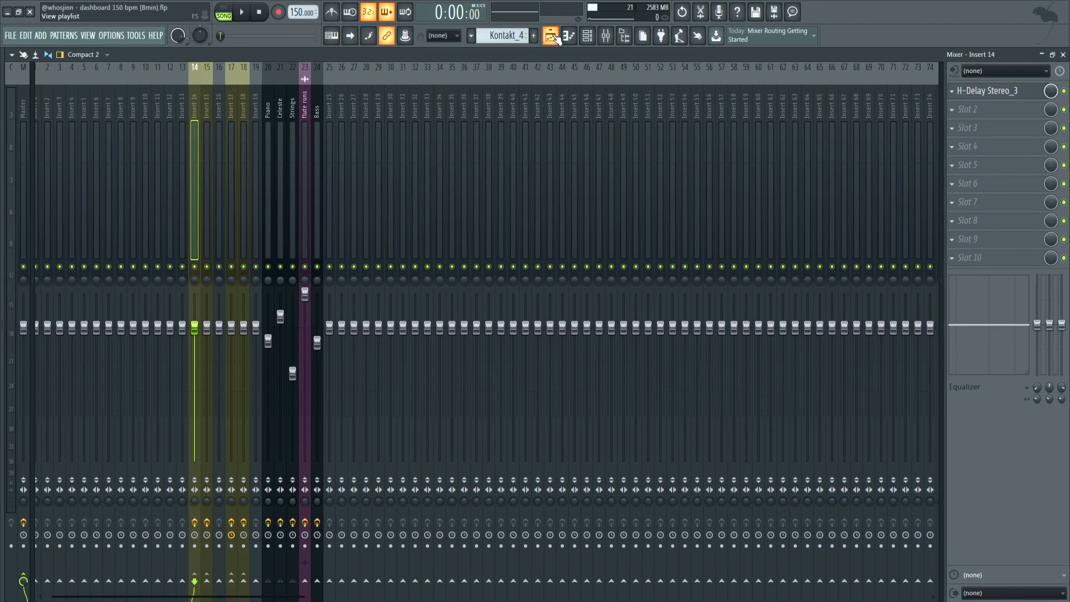
key(F5)
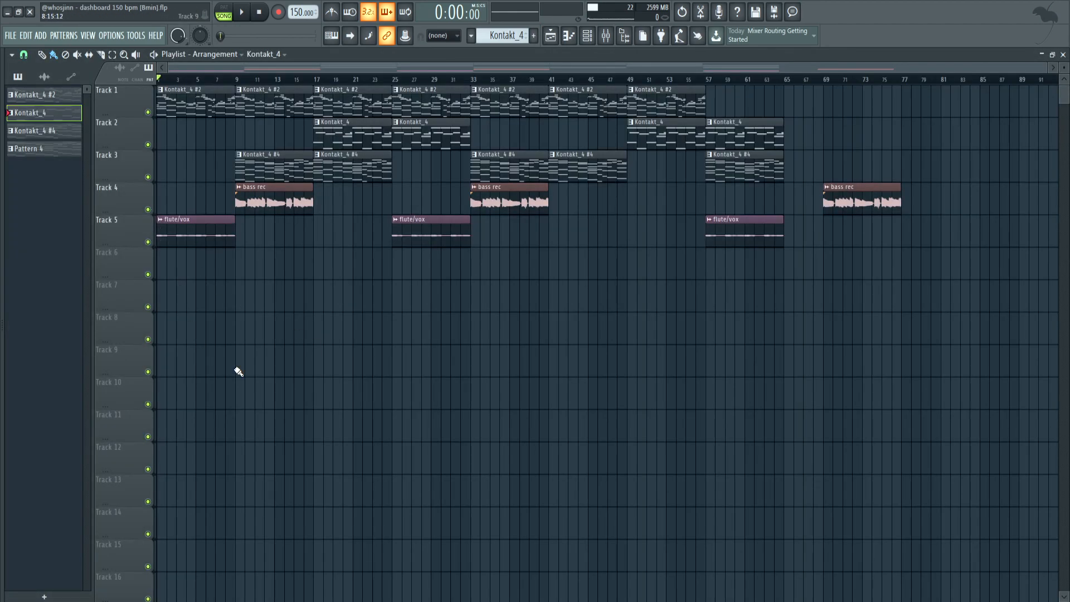